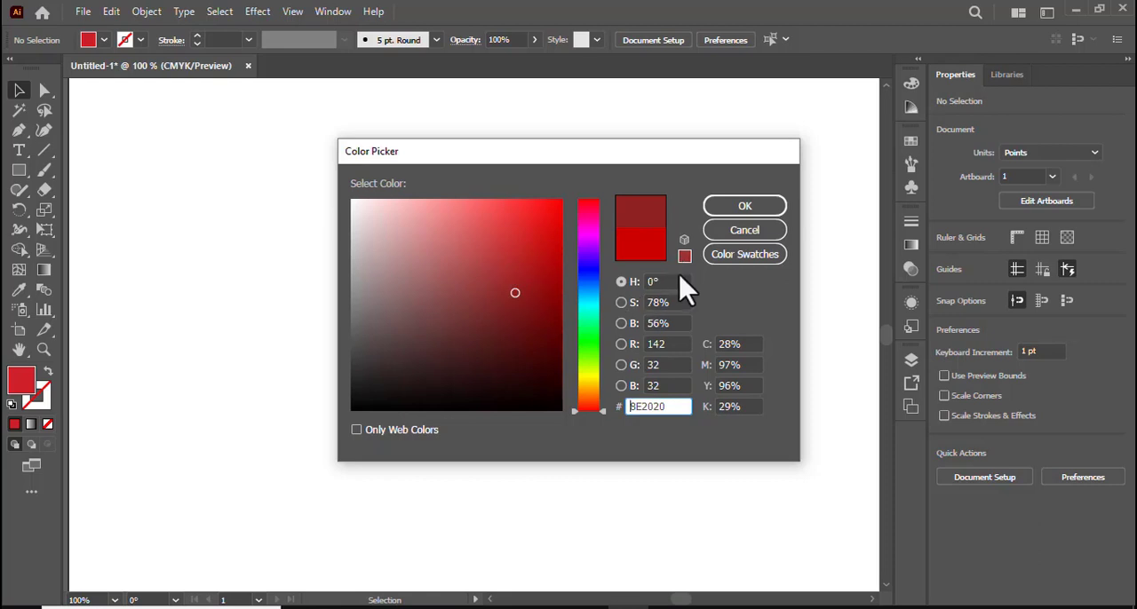
Try several dark red and crimson shades for the fill, then snap to the web-safe colour CC3333.
mouse_move(514, 292)
mouse_down()
mouse_move(515, 234)
mouse_move(540, 312)
mouse_up()
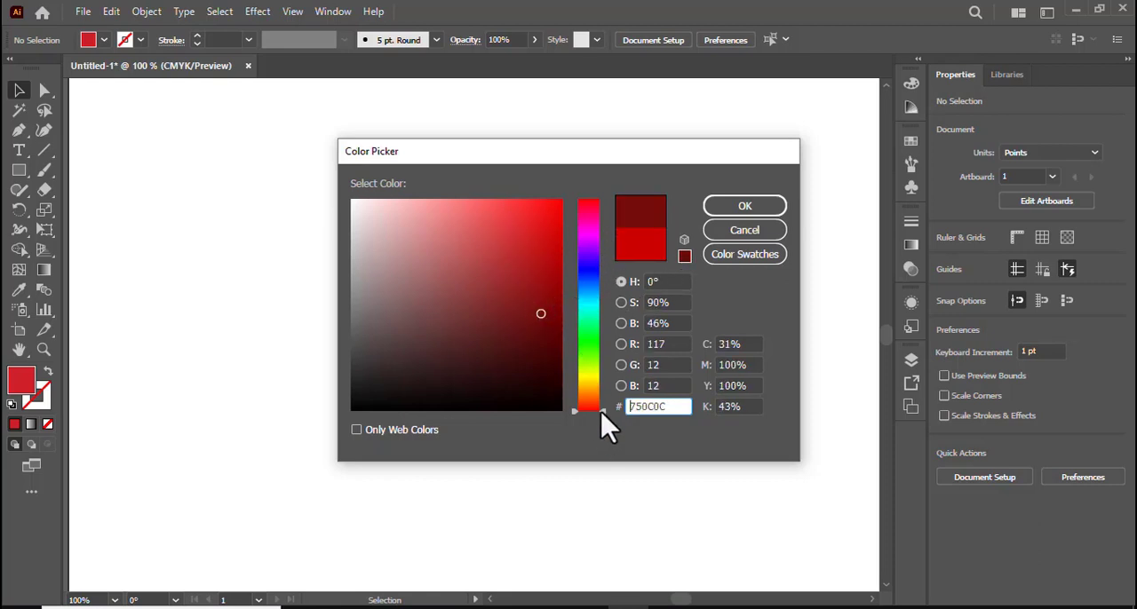
drag(609, 411, 604, 241)
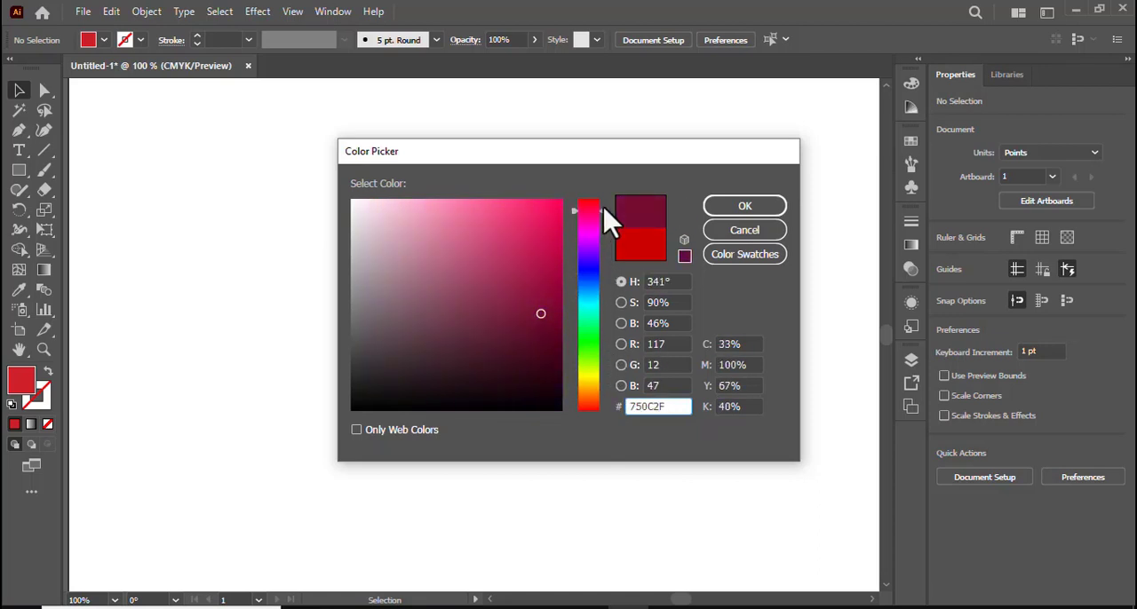
drag(609, 232, 609, 218)
click(518, 252)
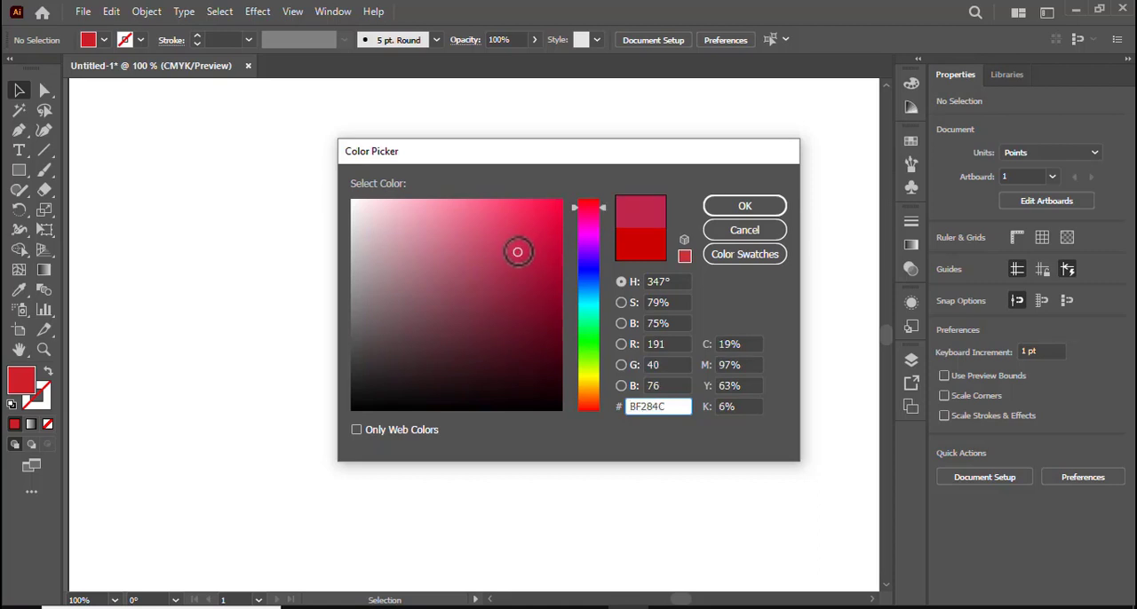
click(684, 258)
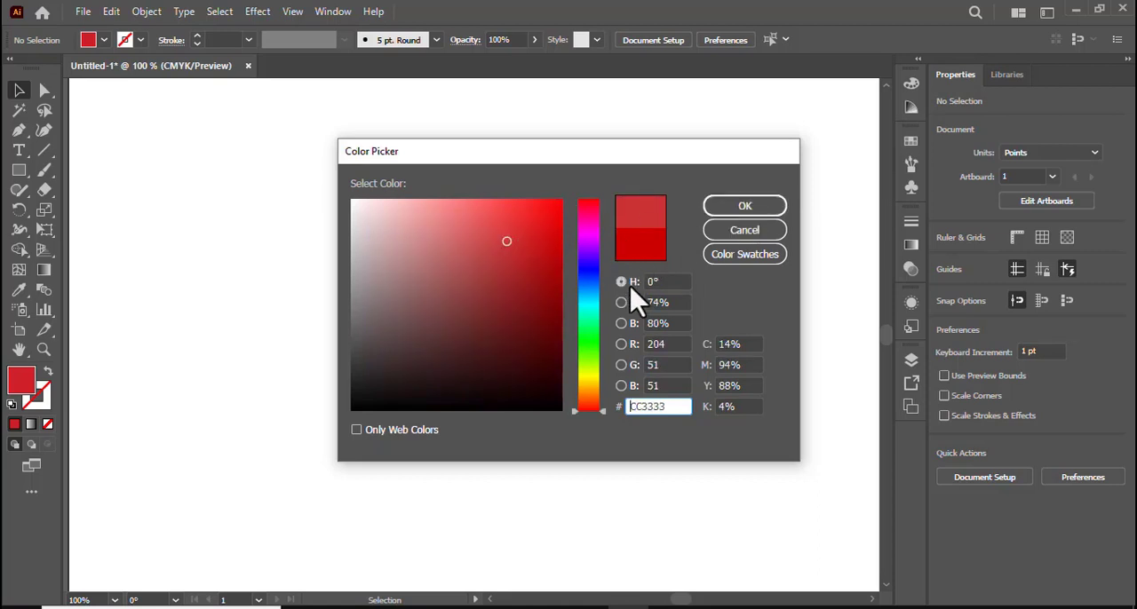
Set the fill to the web-safe crimson CC0033 and confirm the colour.
drag(602, 415, 614, 204)
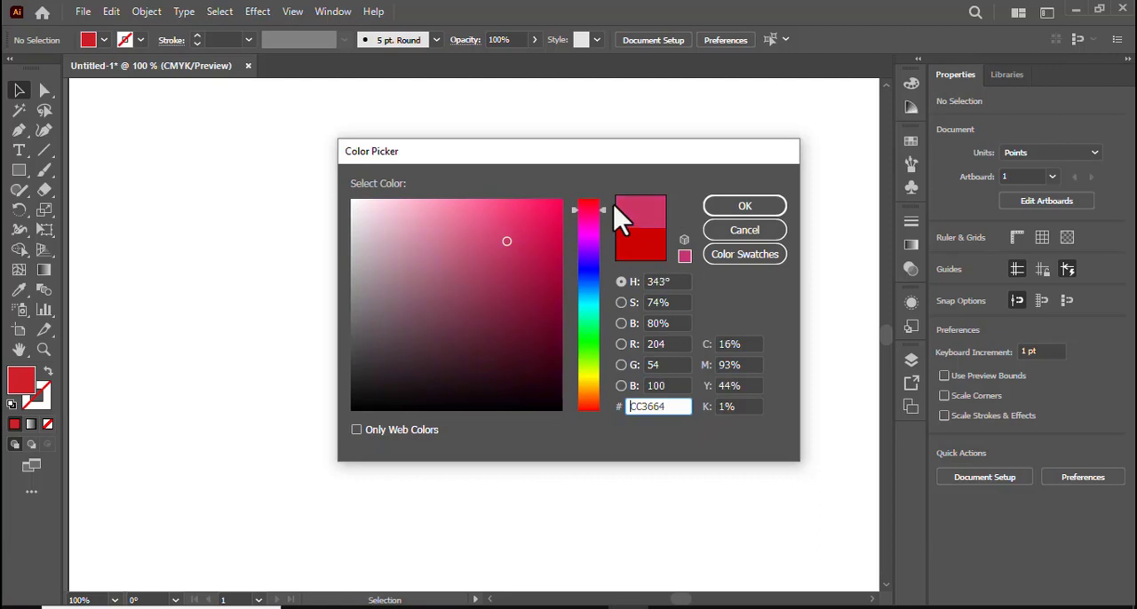
click(540, 222)
click(684, 258)
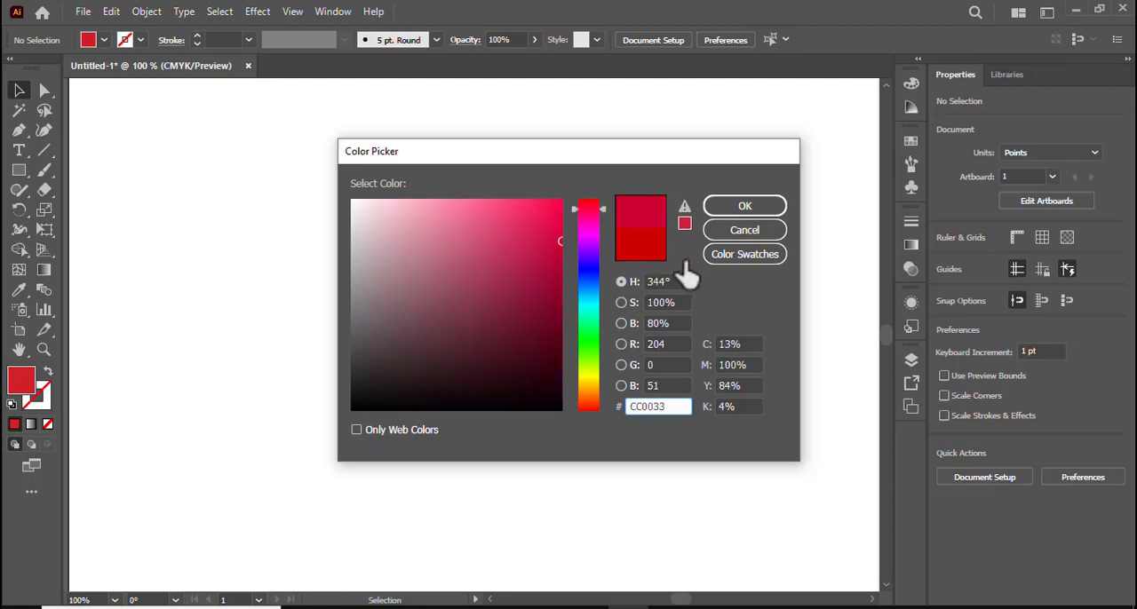
click(744, 208)
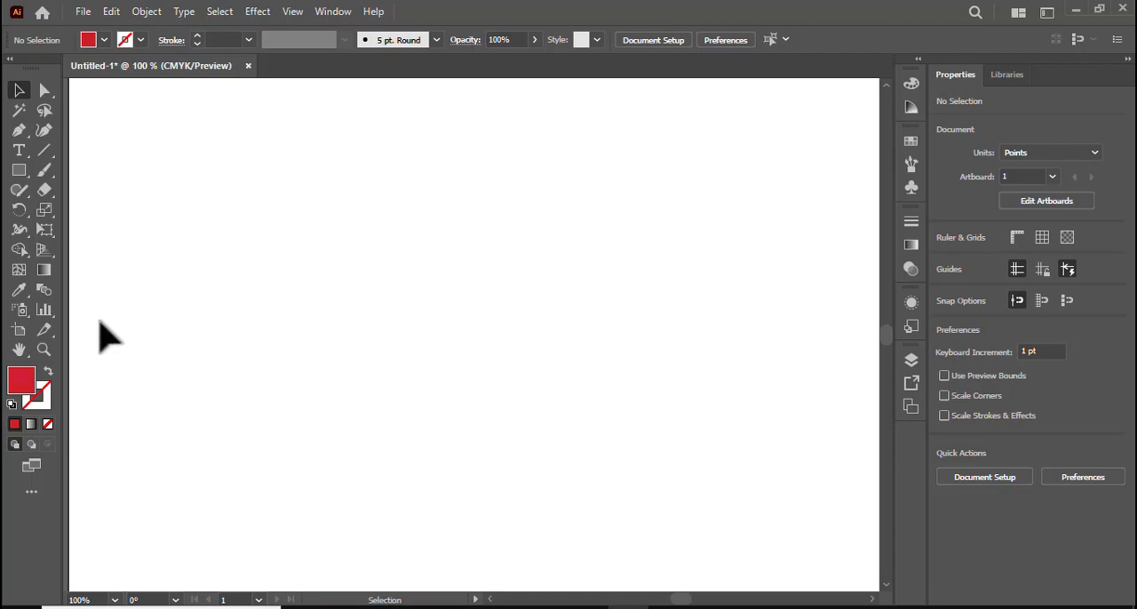
Start a Pen tool path at the swirl's pointed tip and draw the top tier's curved left side and the upper narrow fold.
click(19, 131)
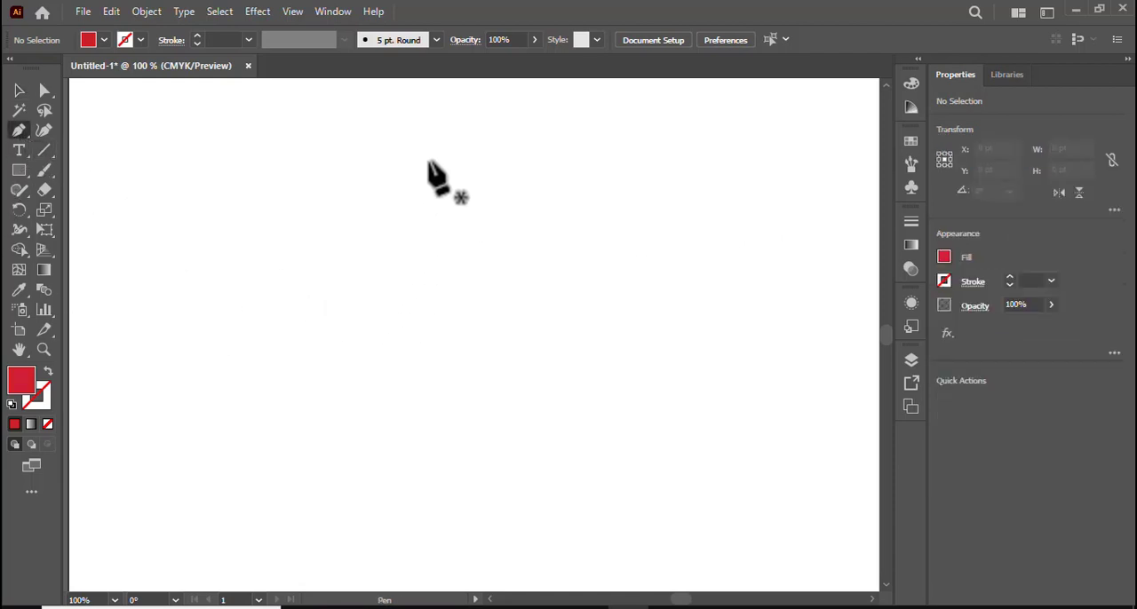
click(429, 161)
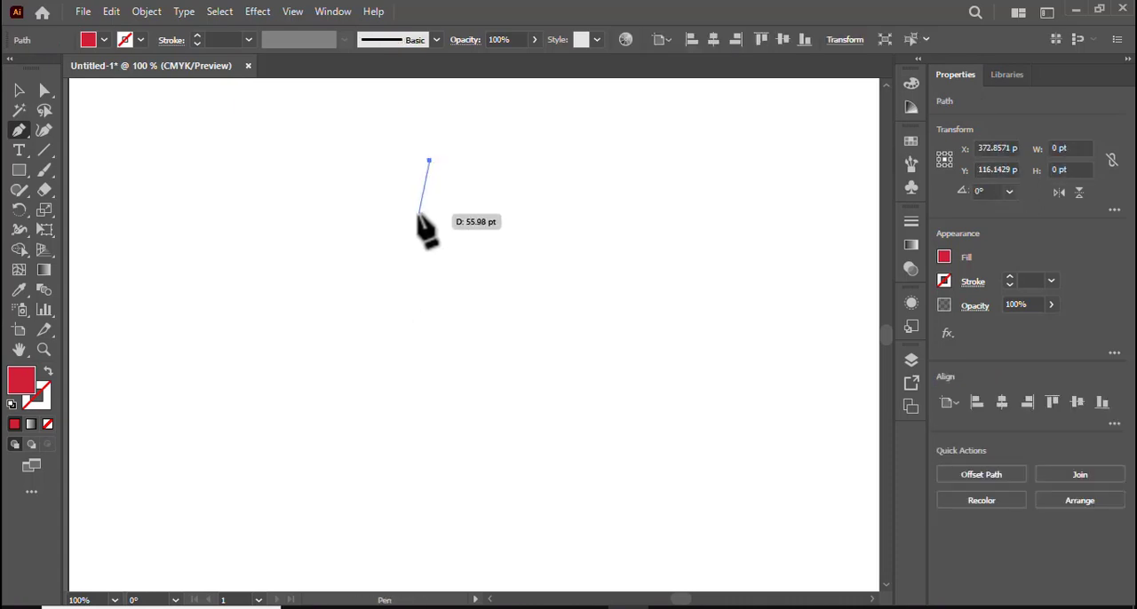
drag(420, 213, 391, 213)
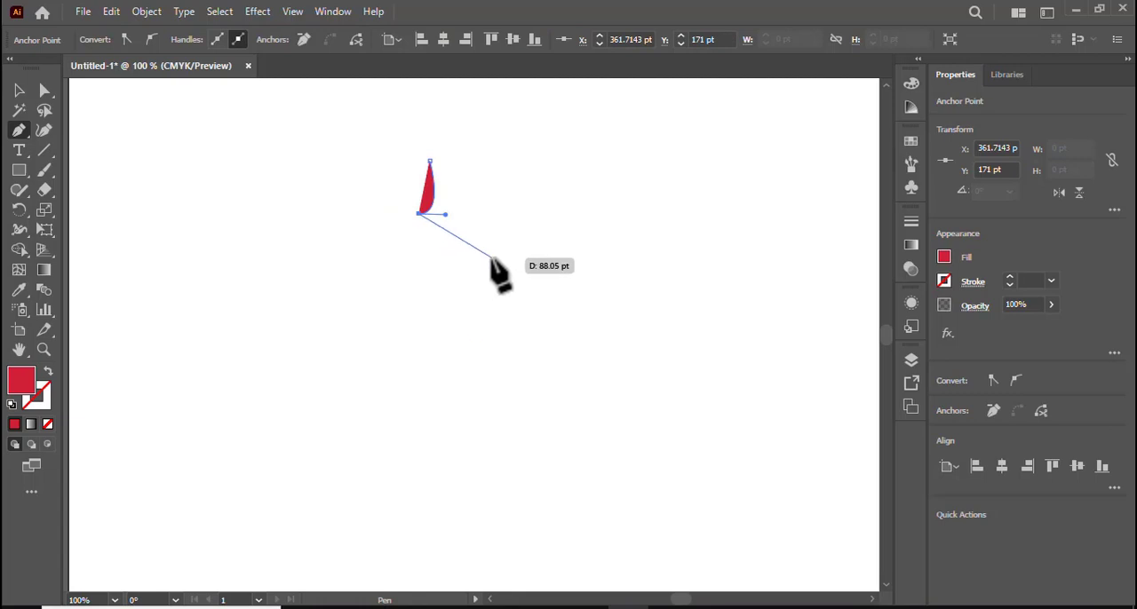
drag(484, 254, 597, 246)
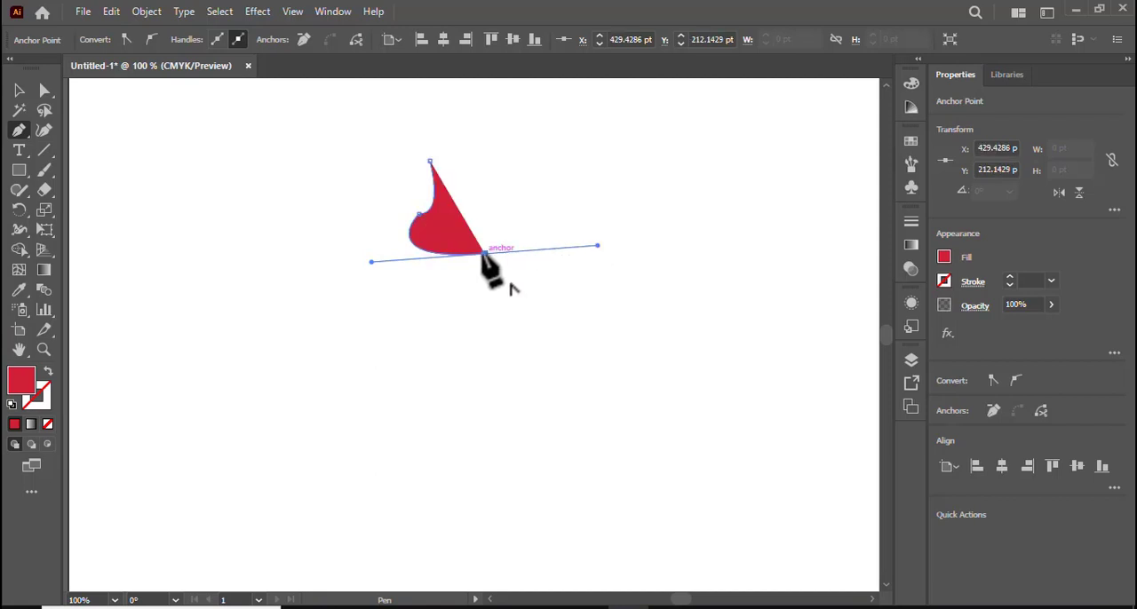
drag(482, 255, 373, 201)
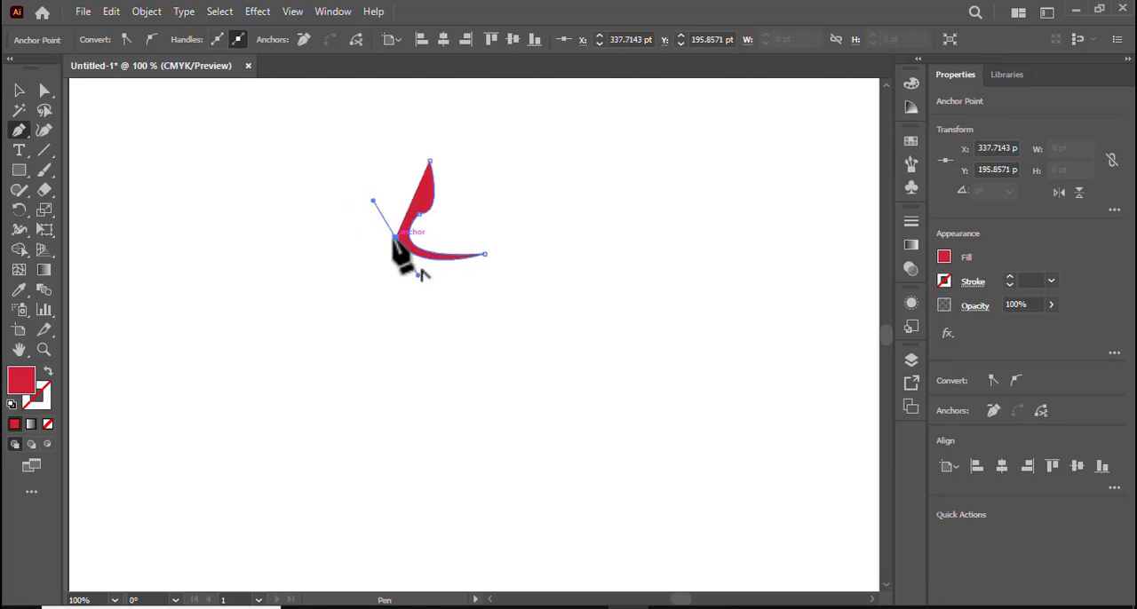
Continue the path with the middle tier's rounded left edge and a second narrow fold below it.
drag(395, 238, 370, 313)
click(362, 276)
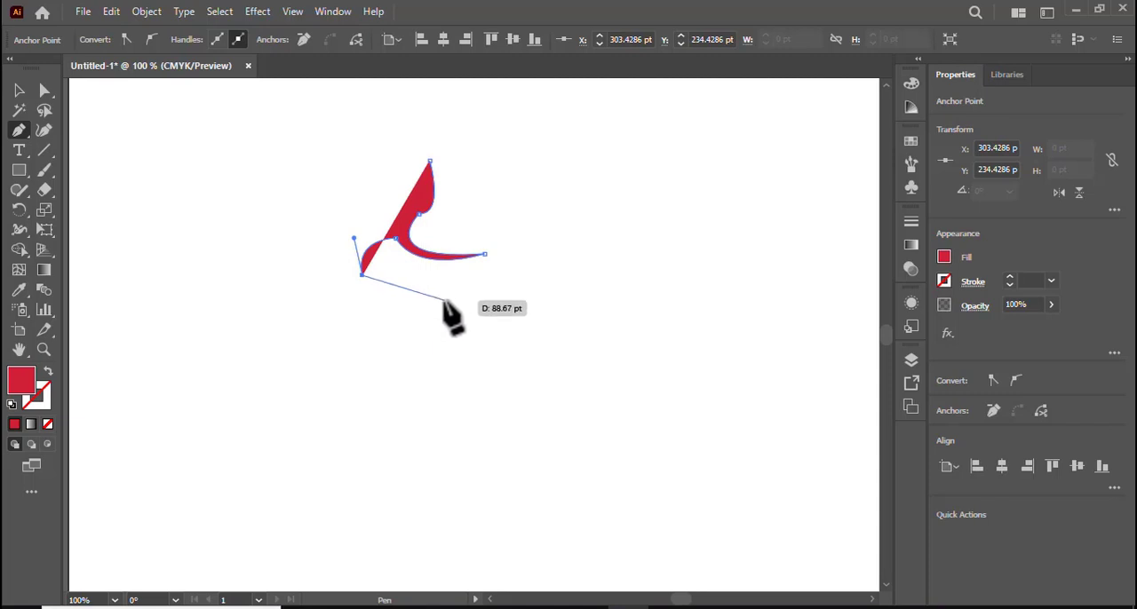
drag(445, 301, 505, 290)
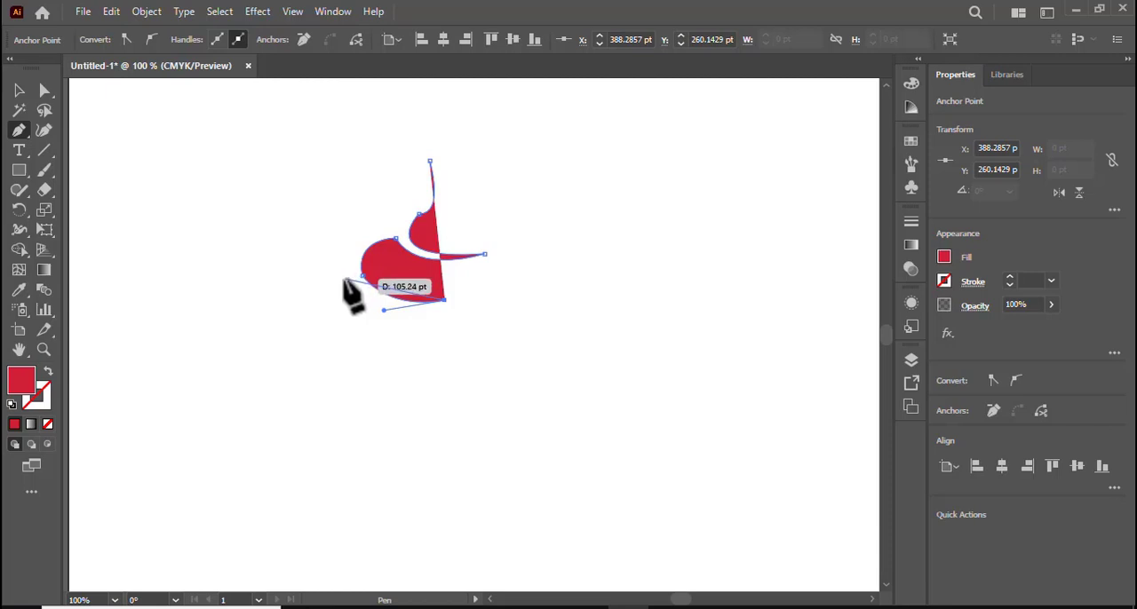
drag(346, 280, 302, 233)
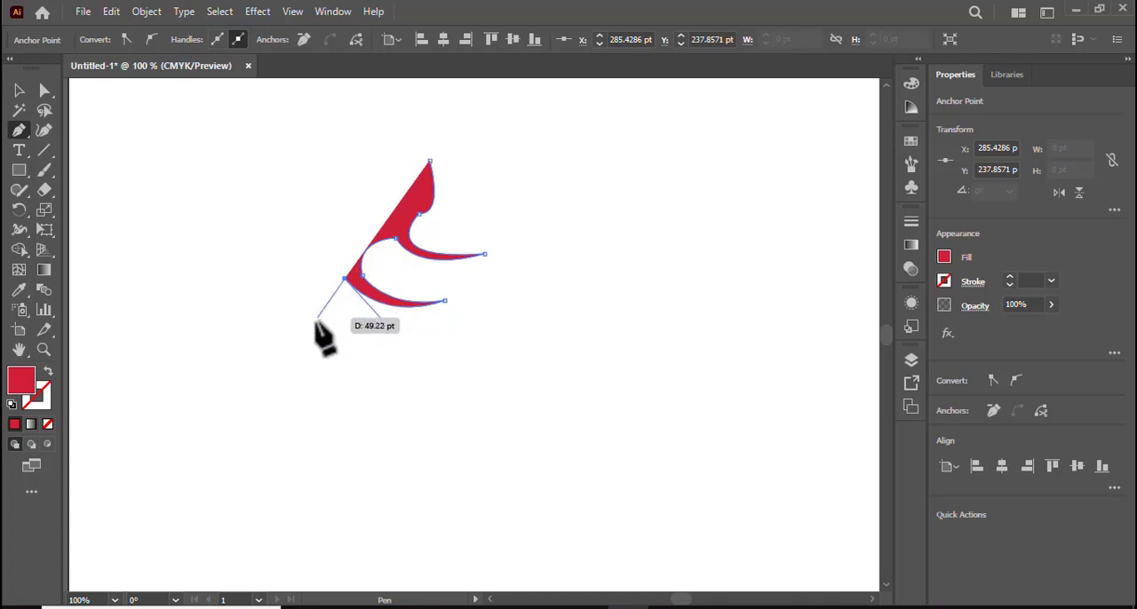
Continue the path around the bottom tier's rounded left edge and along a wide curved base to the lower right.
drag(309, 328, 319, 366)
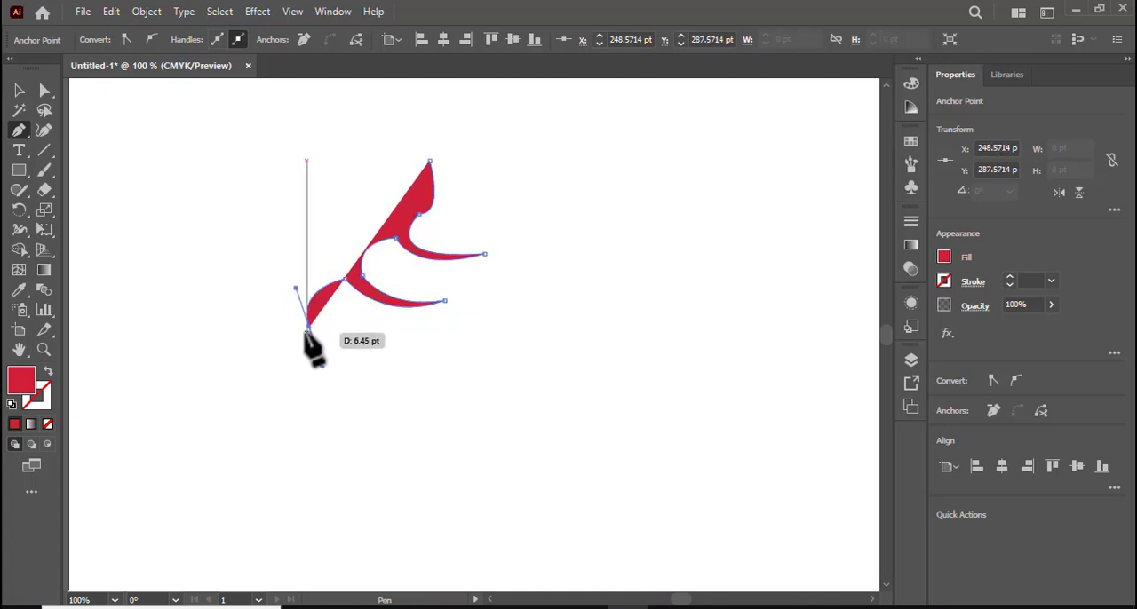
click(309, 328)
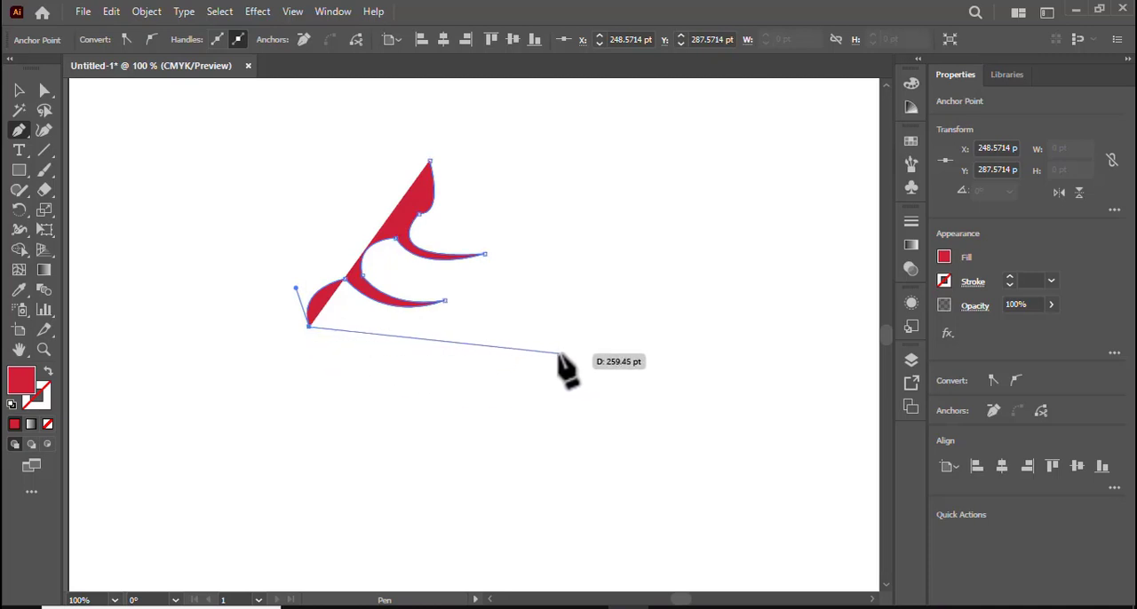
drag(559, 355, 714, 284)
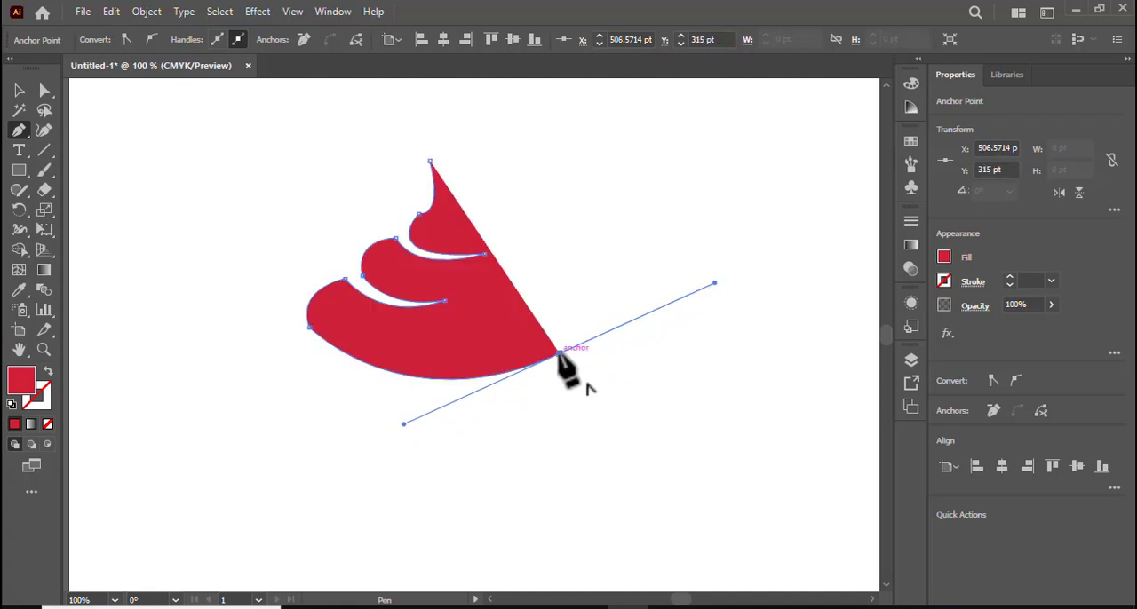
Draw the swirl's right side as stepped curves rising from the base and close the path at the tip.
mouse_move(558, 353)
mouse_down()
mouse_move(582, 326)
mouse_move(560, 300)
mouse_move(529, 309)
mouse_move(554, 336)
mouse_up()
key(ctrl+z)
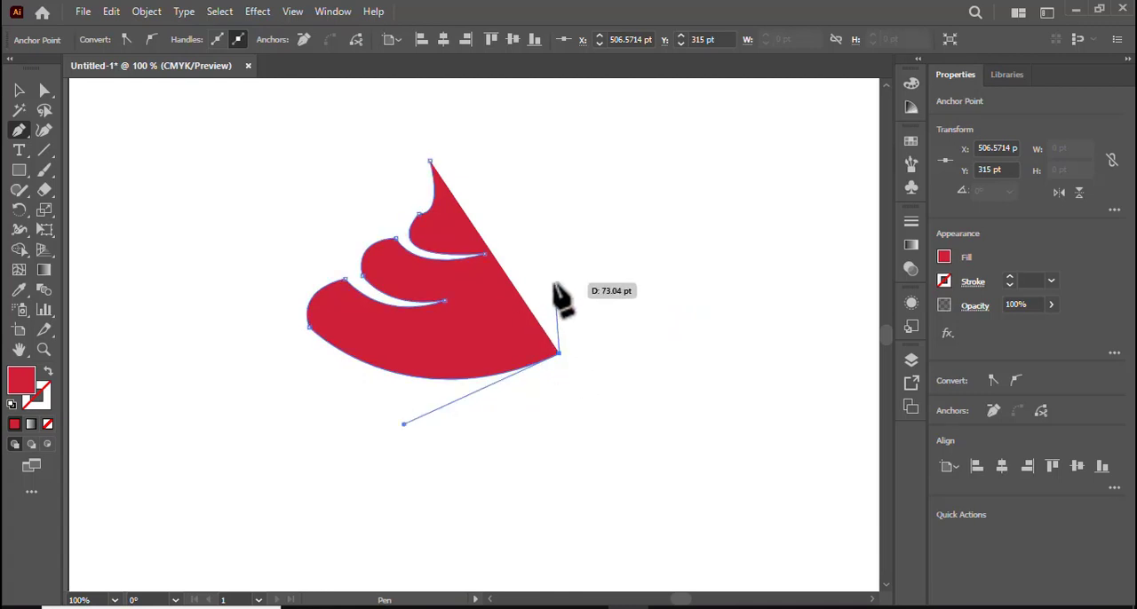
drag(555, 284, 497, 258)
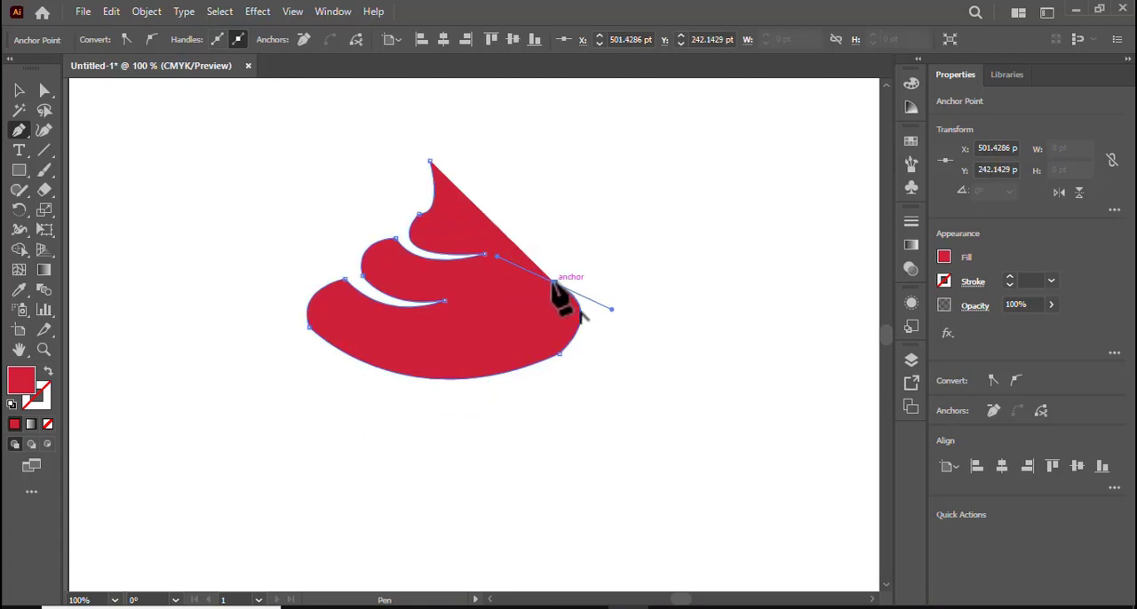
drag(554, 282, 497, 215)
click(496, 213)
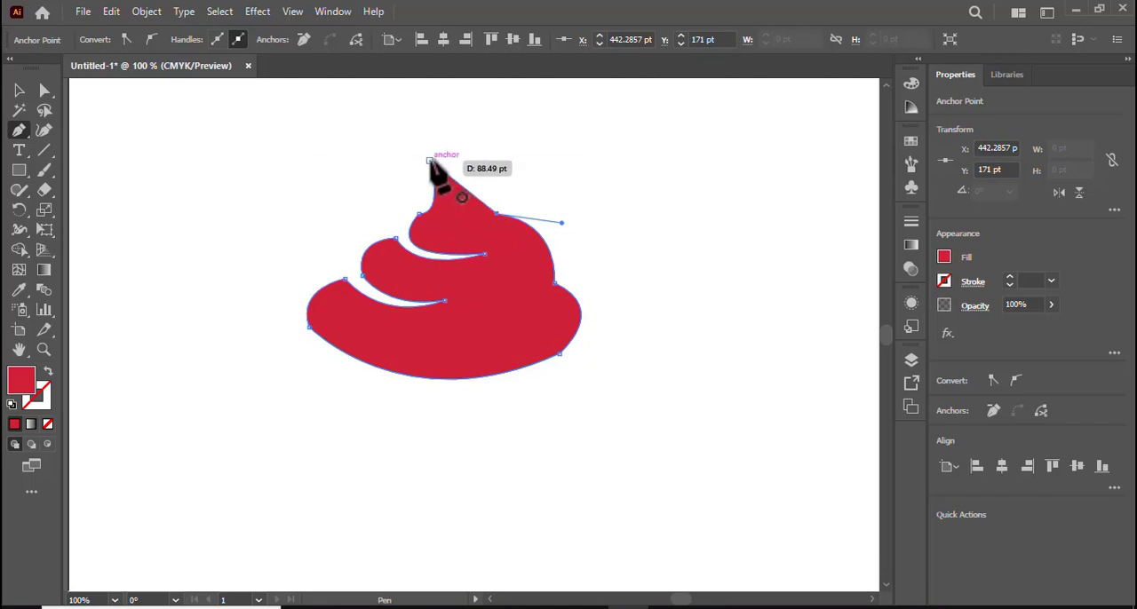
drag(429, 160, 386, 157)
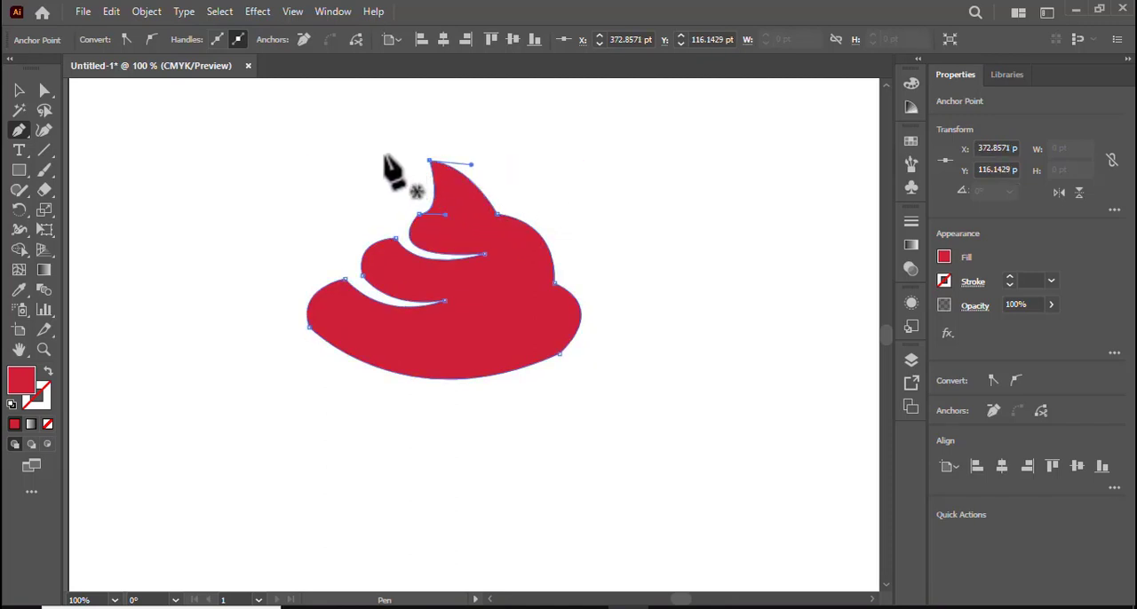
Round the top tier's left corner, and round the inner end of the upper fold by about 1.37 pt.
click(21, 90)
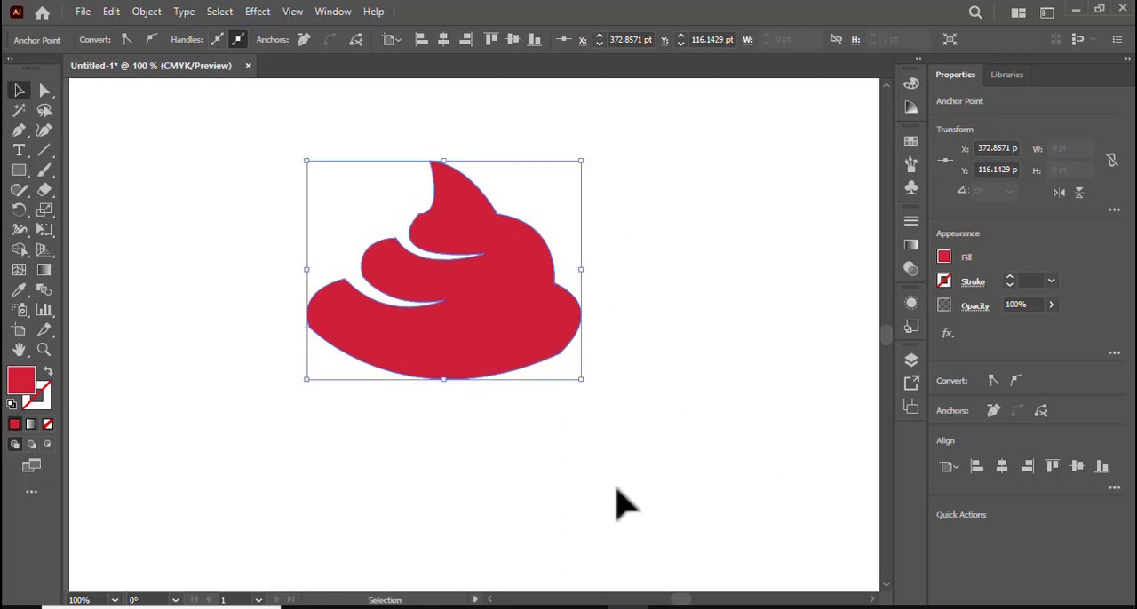
click(468, 245)
click(44, 92)
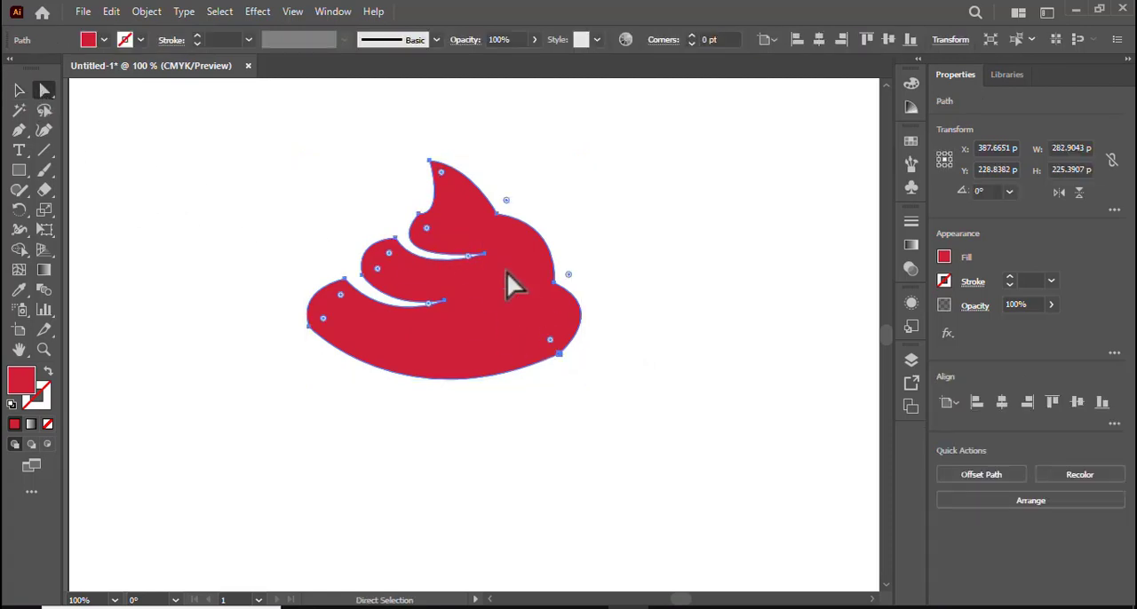
key(ctrl+plus)
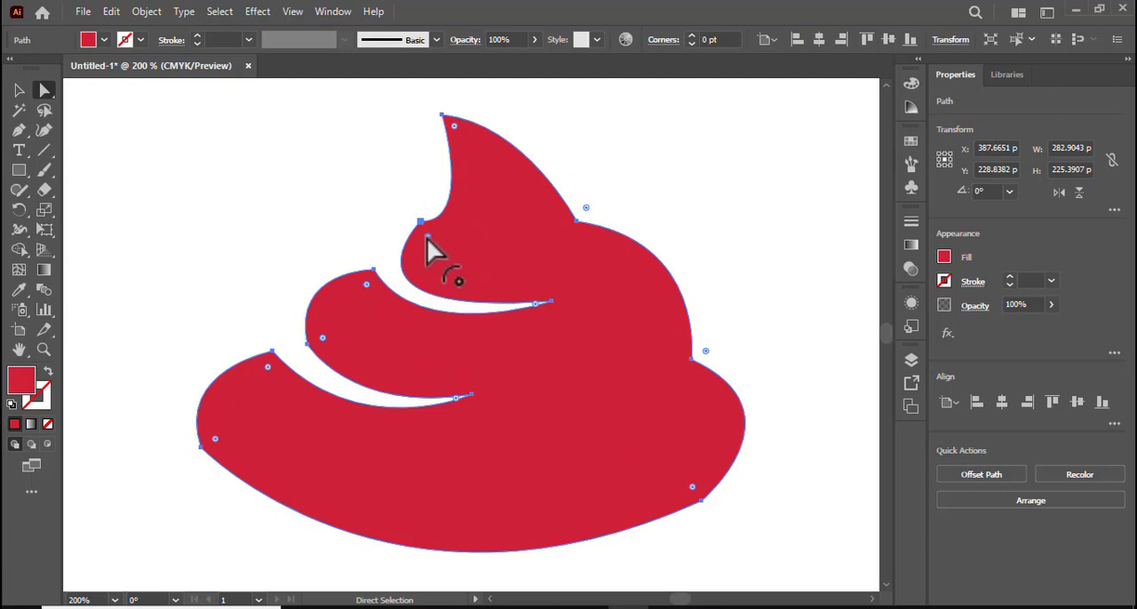
drag(426, 237, 515, 282)
drag(535, 305, 523, 306)
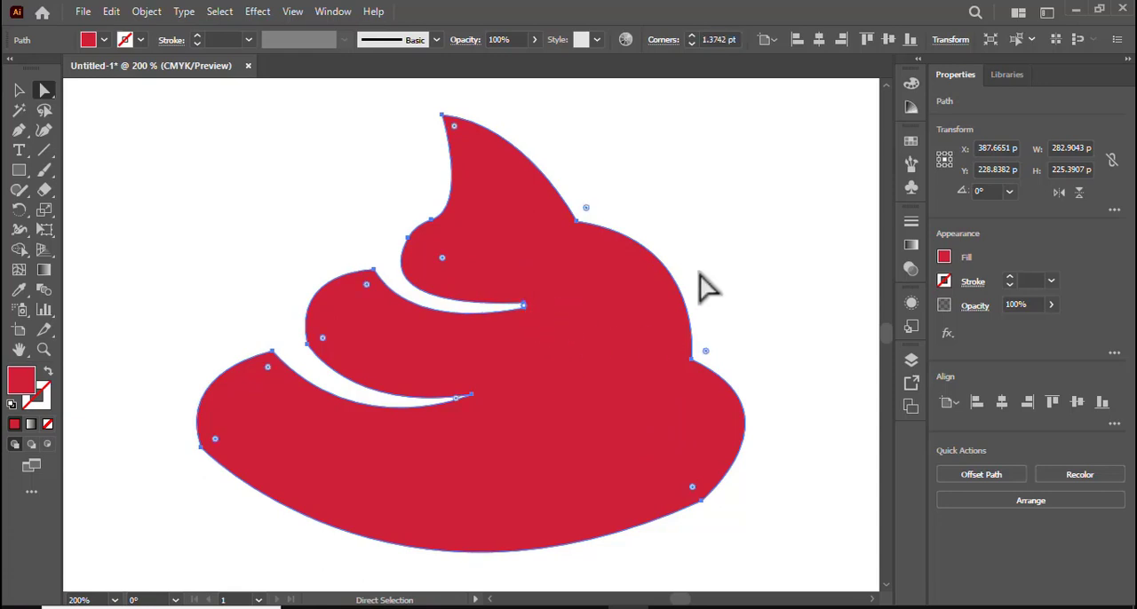
click(770, 317)
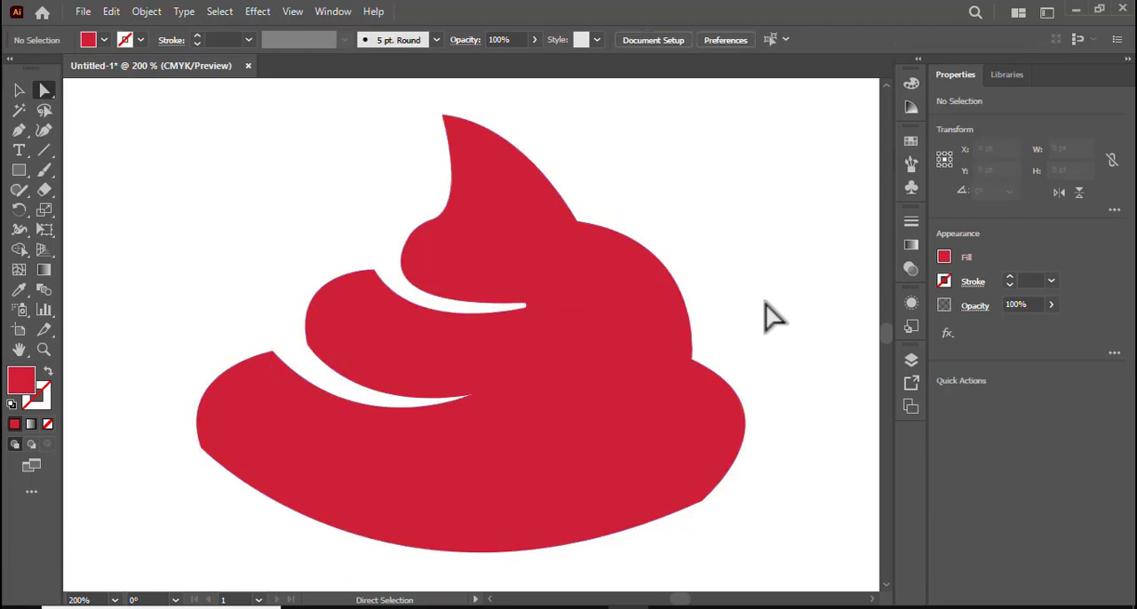
Round the lower-right corner of the swirl's base with a radius of about 61.4 pt.
click(692, 490)
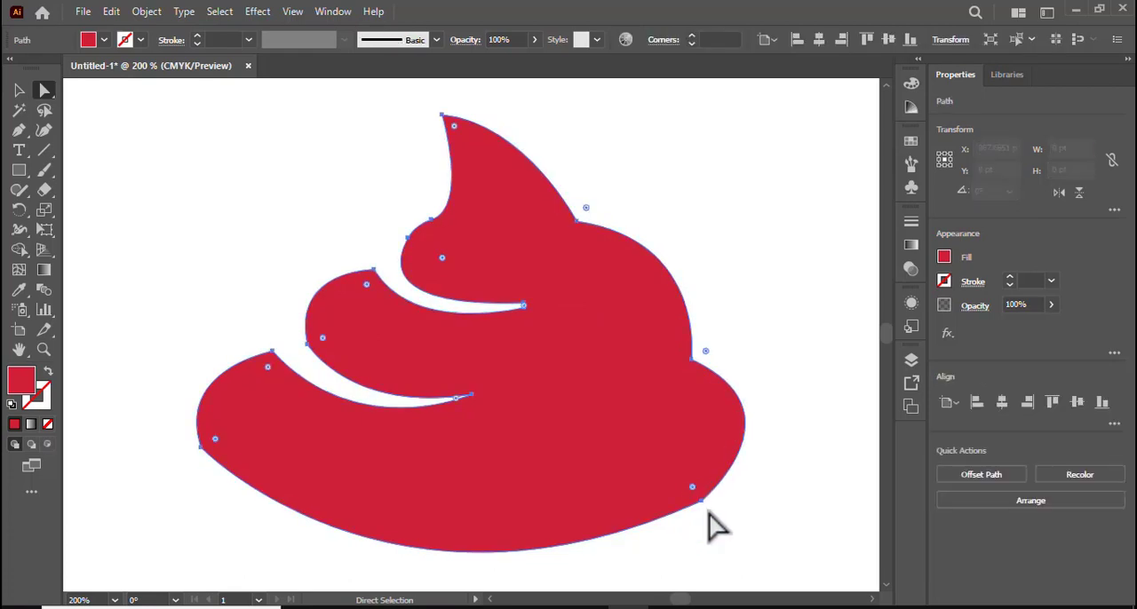
drag(692, 487, 558, 433)
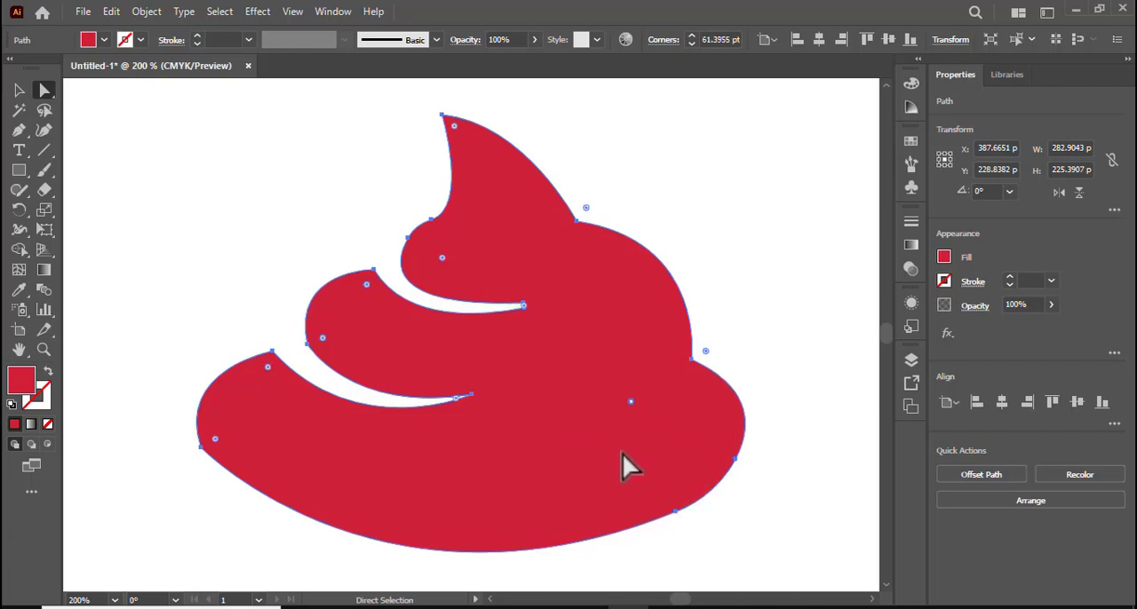
click(781, 370)
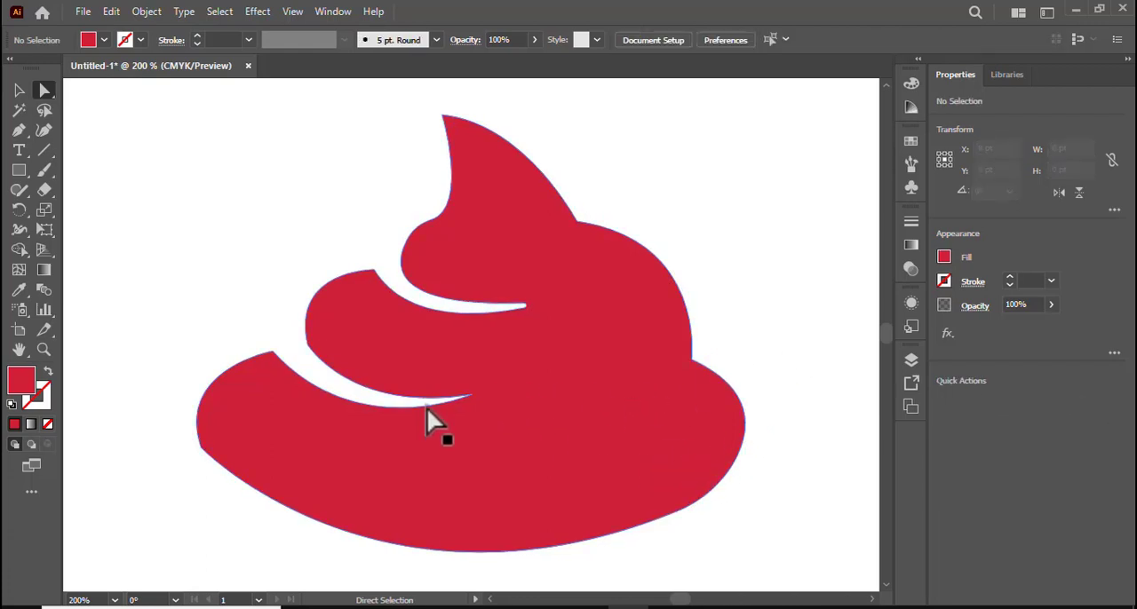
Move the red swirl straight up about 23 pt on the artboard and show its anchor points for direct editing.
click(398, 456)
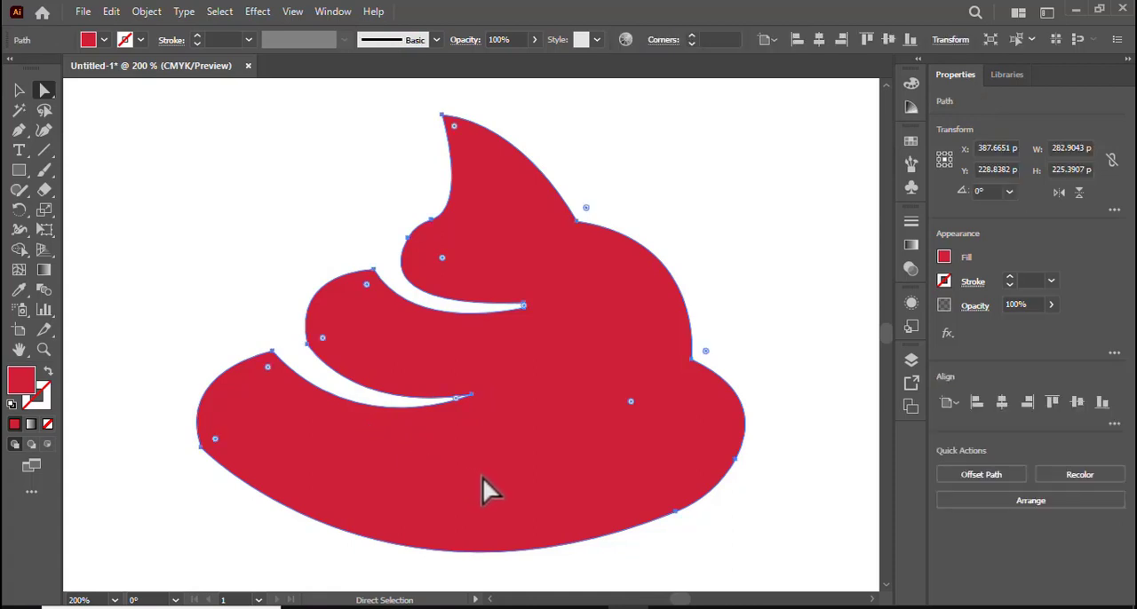
key(ctrl)
key(ctrl+1)
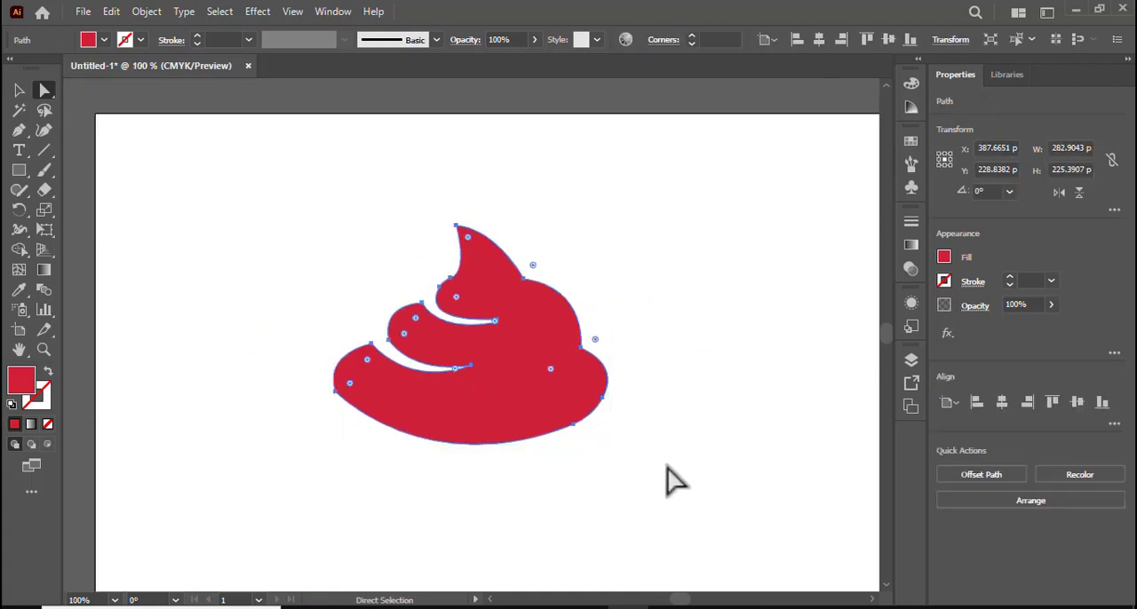
click(18, 92)
click(716, 457)
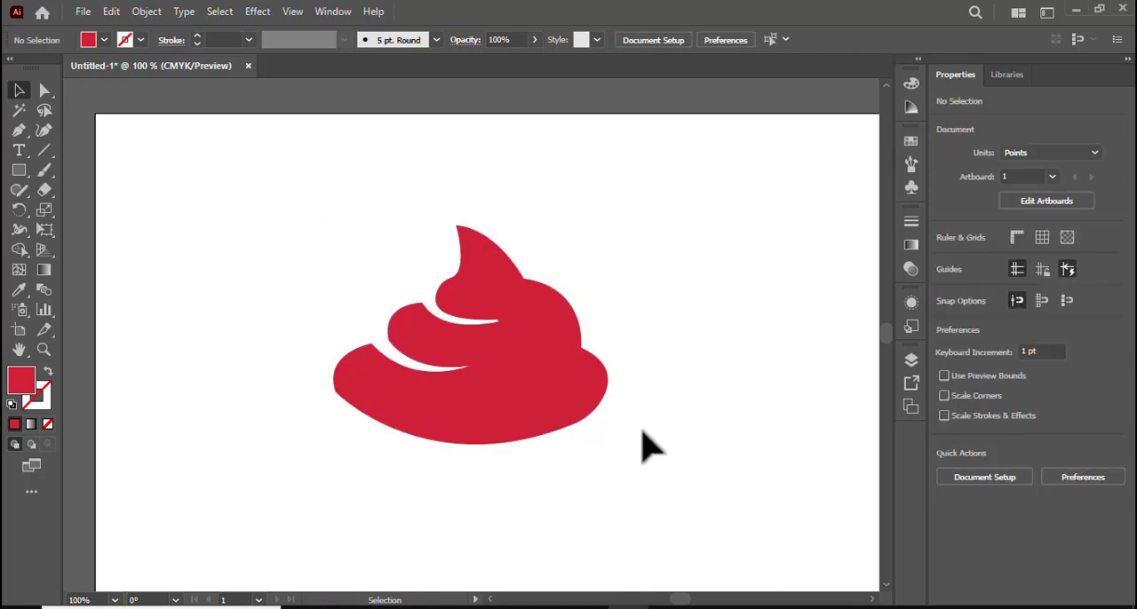
key(space)
drag(667, 451, 644, 424)
drag(489, 373, 495, 346)
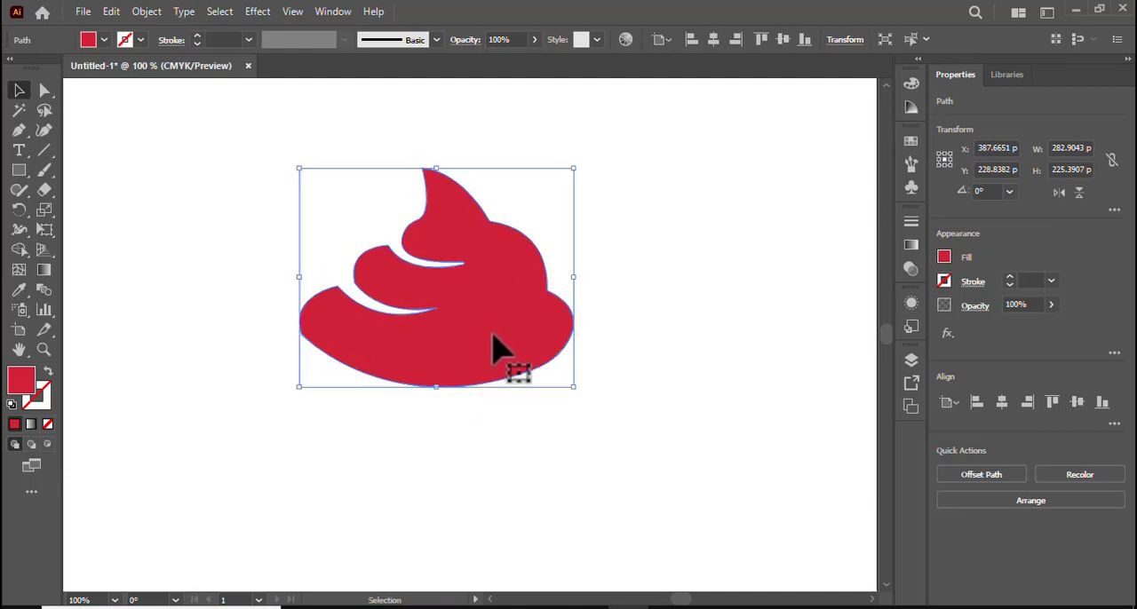
key(a)
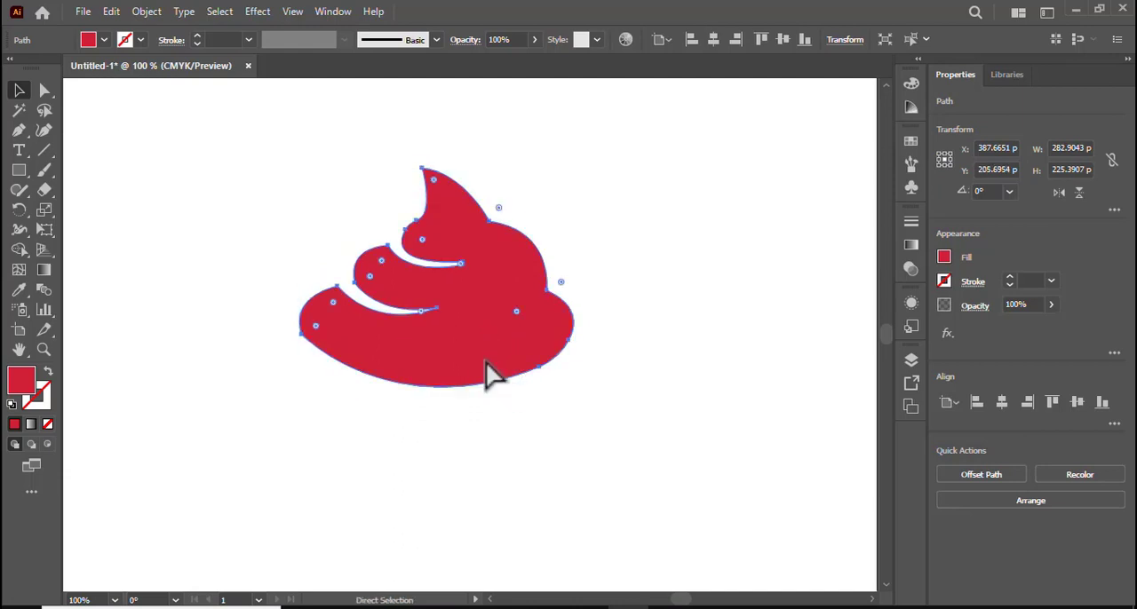
Deselect the swirl and set the fill colour for new shapes to white (FFFFFF).
key(ctrl+equal)
key(ctrl+equal)
key(v)
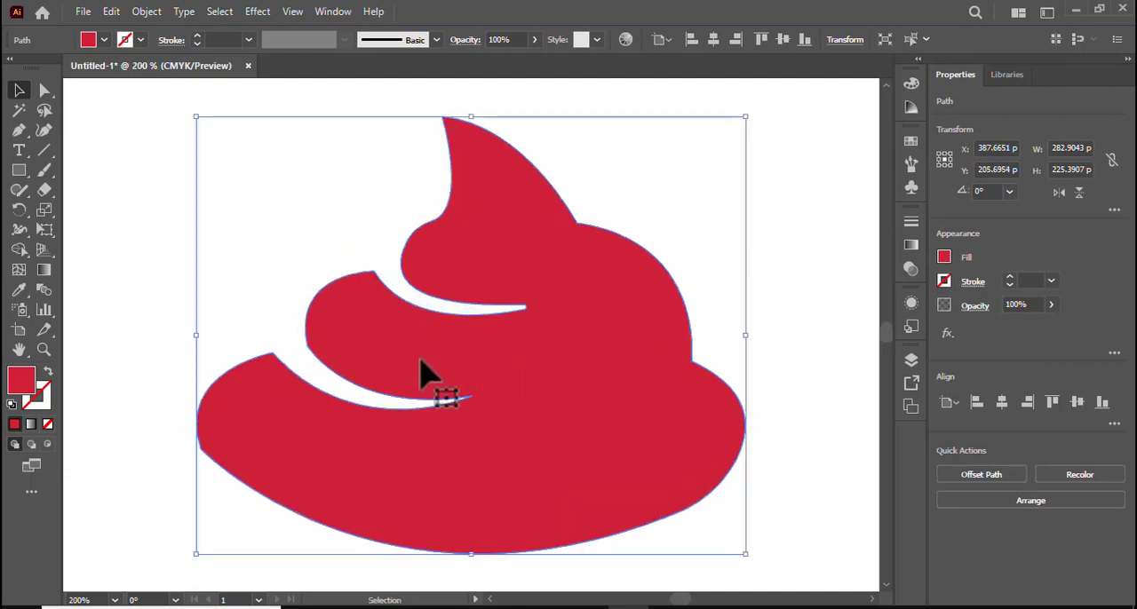
double_click(22, 382)
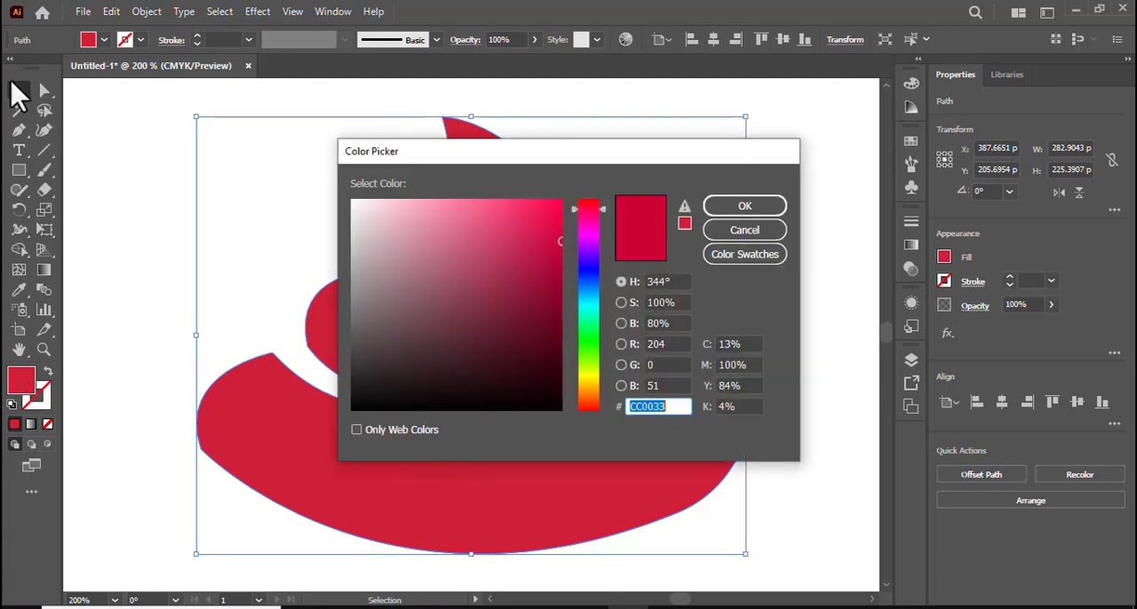
click(757, 238)
click(99, 132)
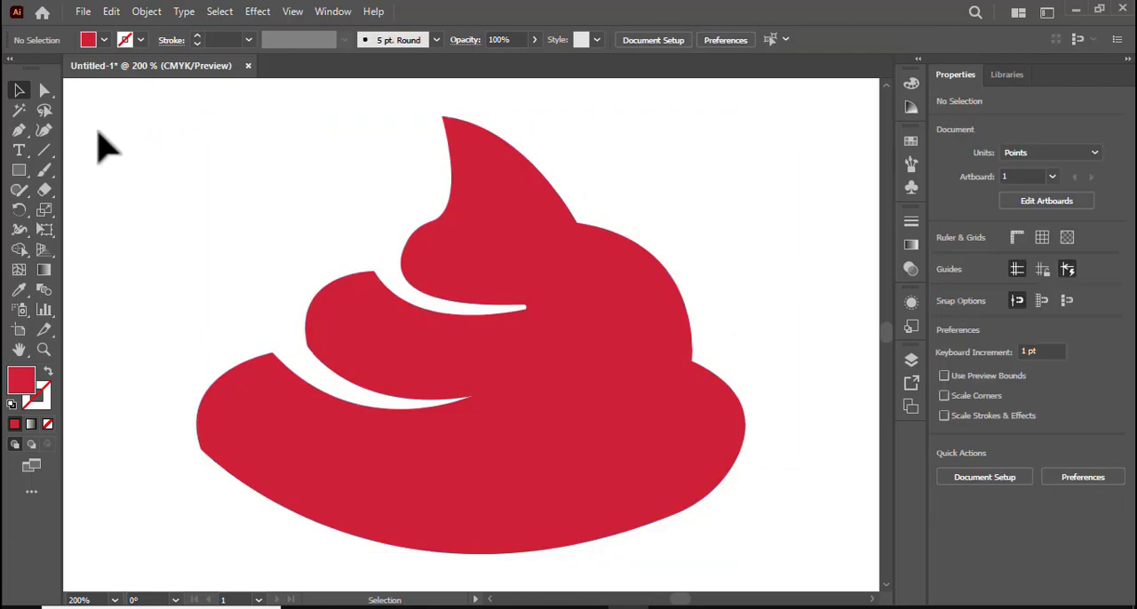
double_click(21, 384)
click(353, 202)
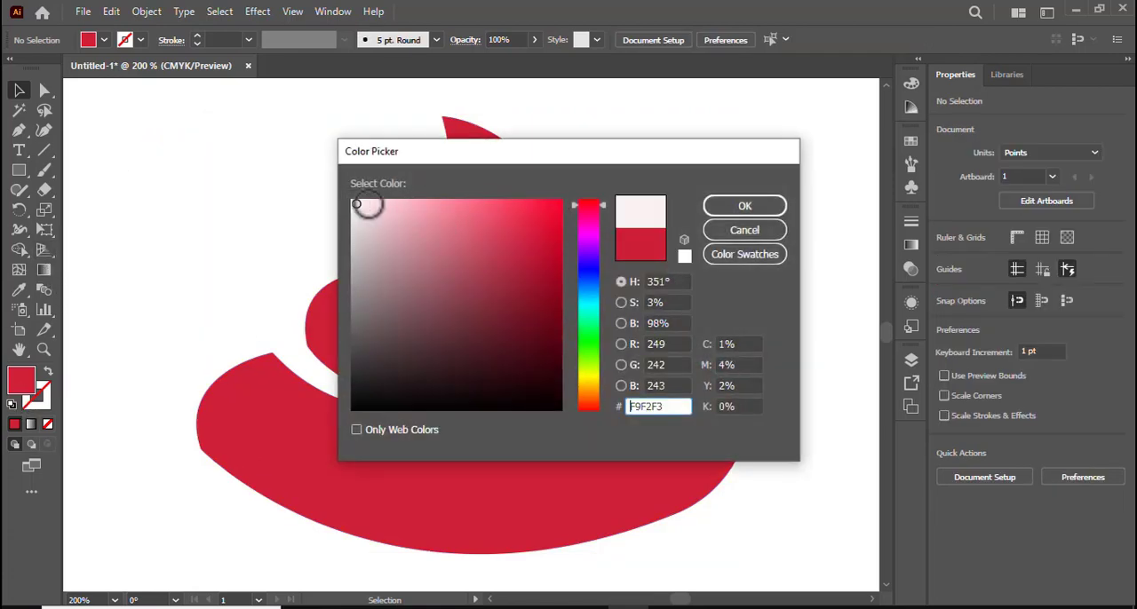
click(743, 210)
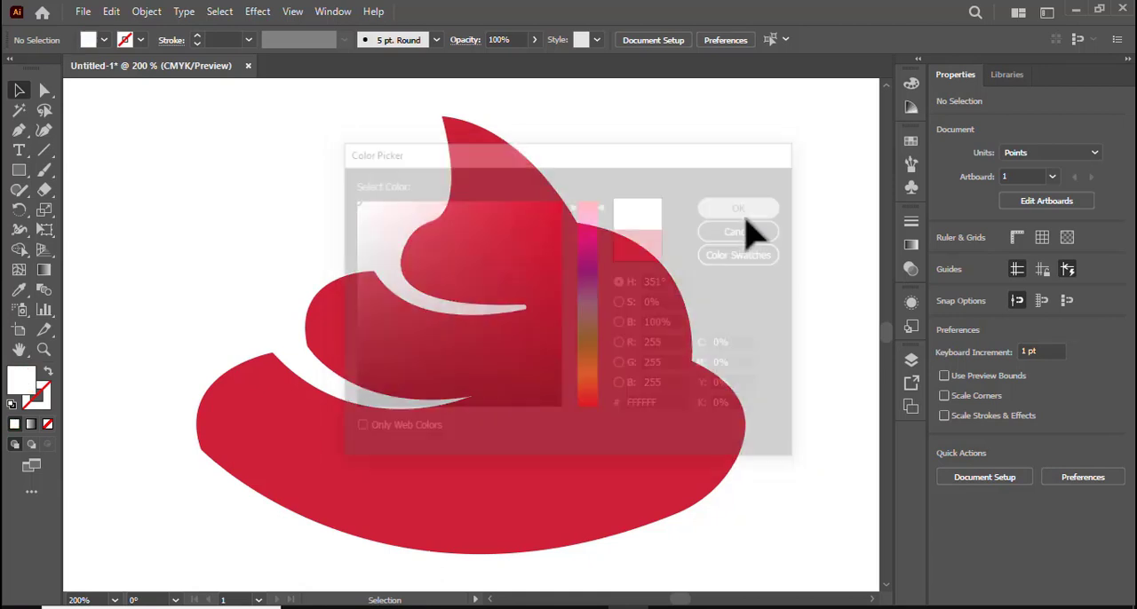
Draw a white teardrop-shaped highlight about 22.6 by 35 pt on the swirl's top tier with the Pen tool, then deselect it.
click(18, 131)
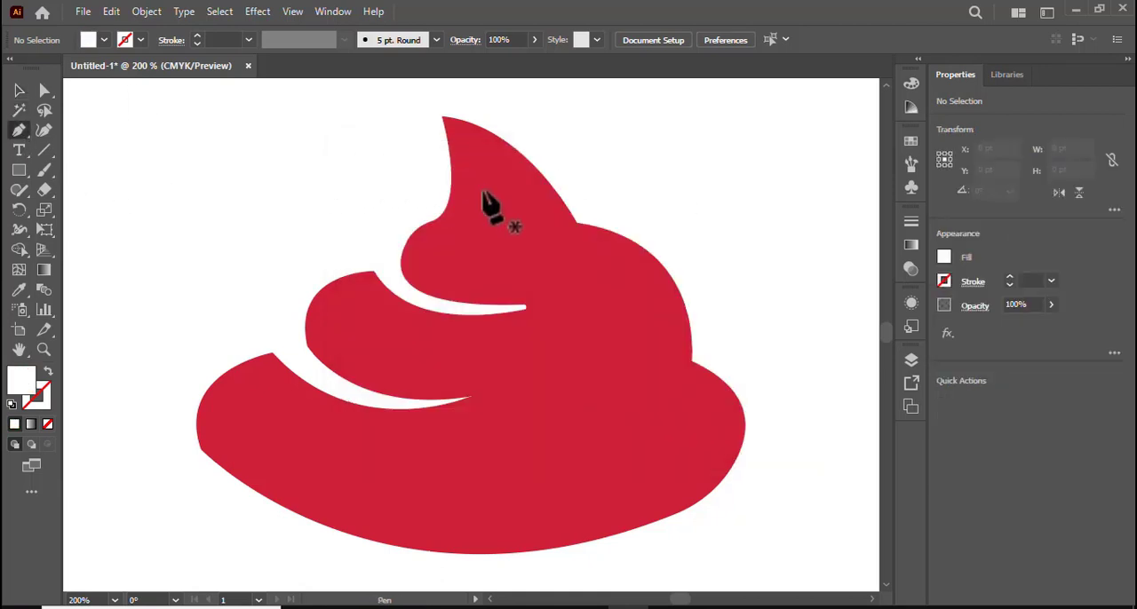
click(492, 192)
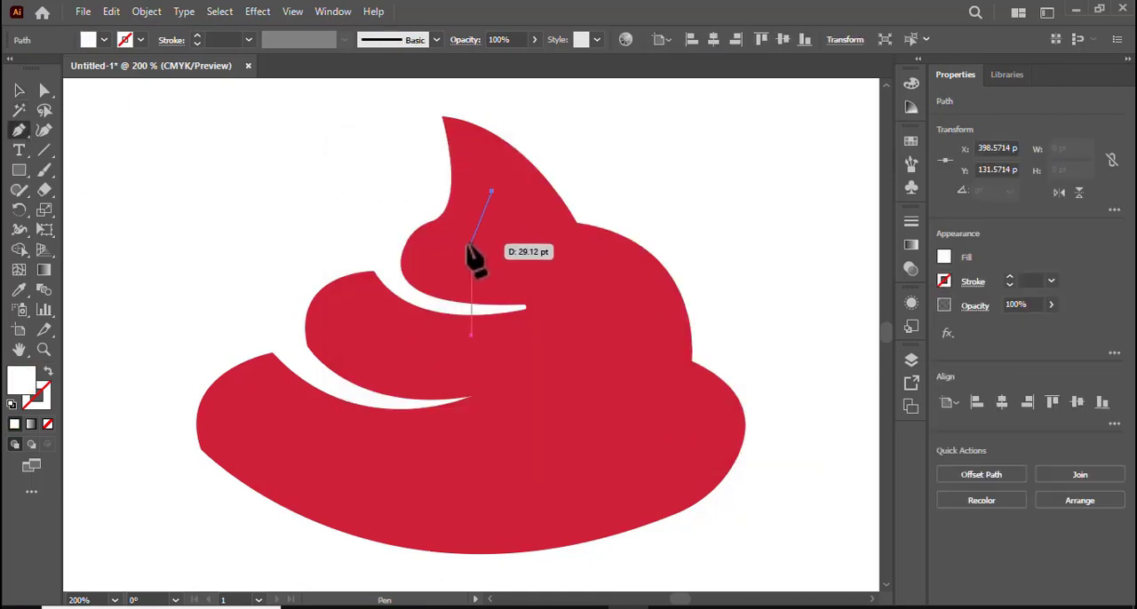
drag(460, 259, 492, 187)
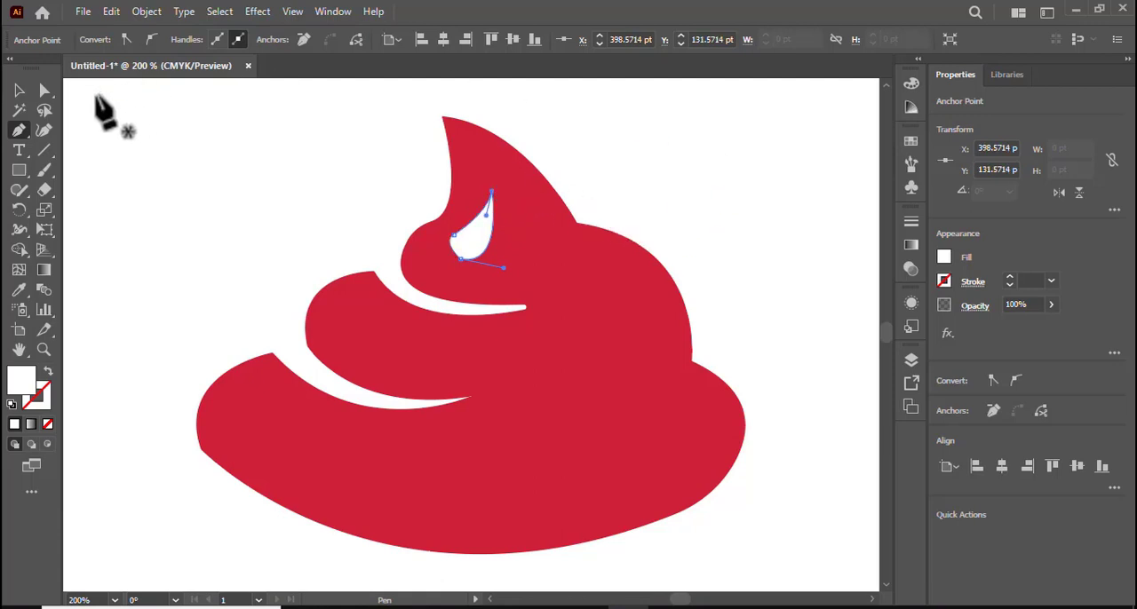
click(18, 91)
click(691, 222)
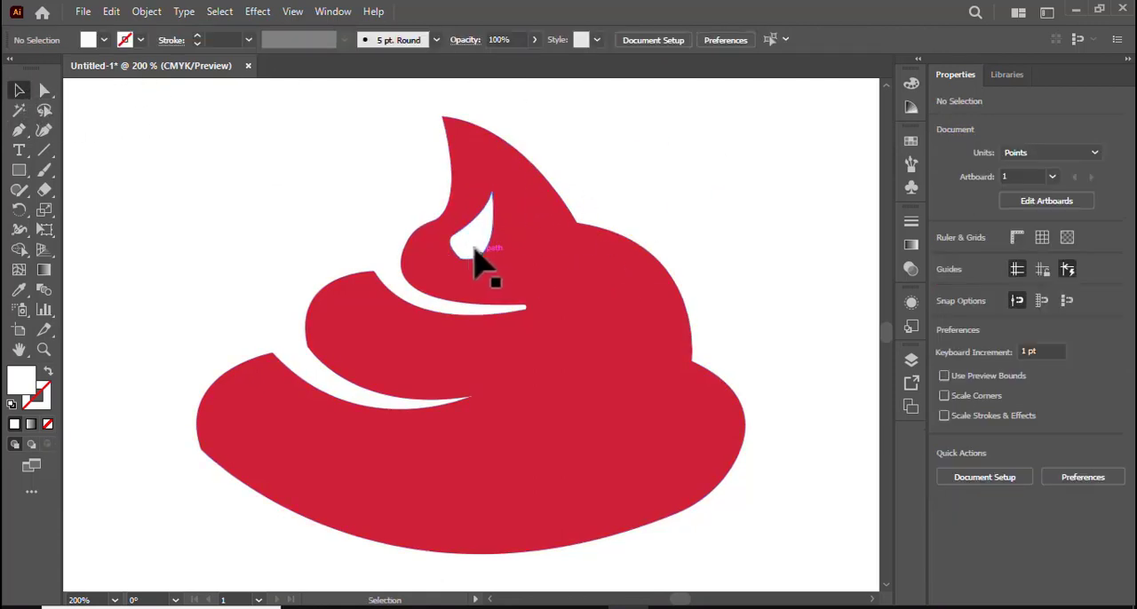
Place a copy of the highlight, rotated about 269° and enlarged to about 64 by 27 pt, on the middle tier and duplicate it onto the bottom tier.
drag(473, 255, 381, 355)
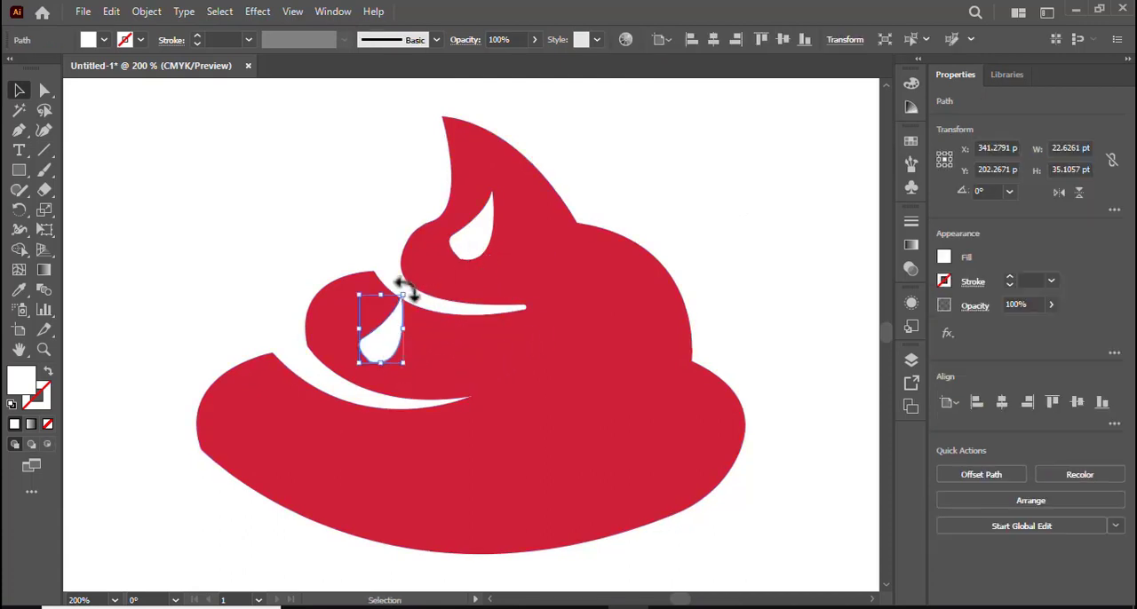
drag(404, 288, 472, 359)
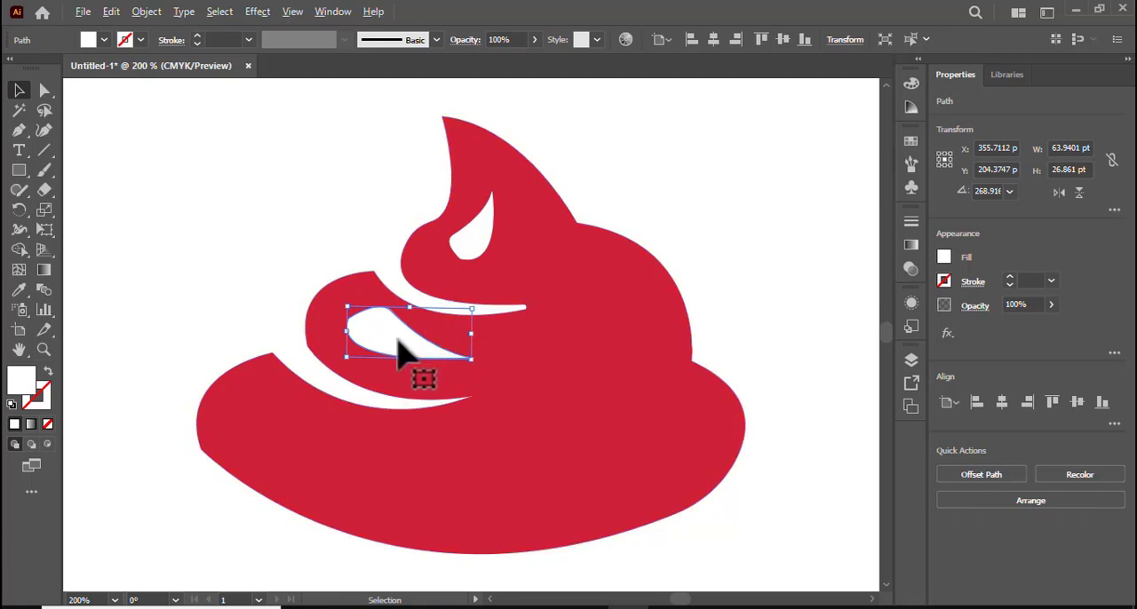
drag(401, 353, 303, 446)
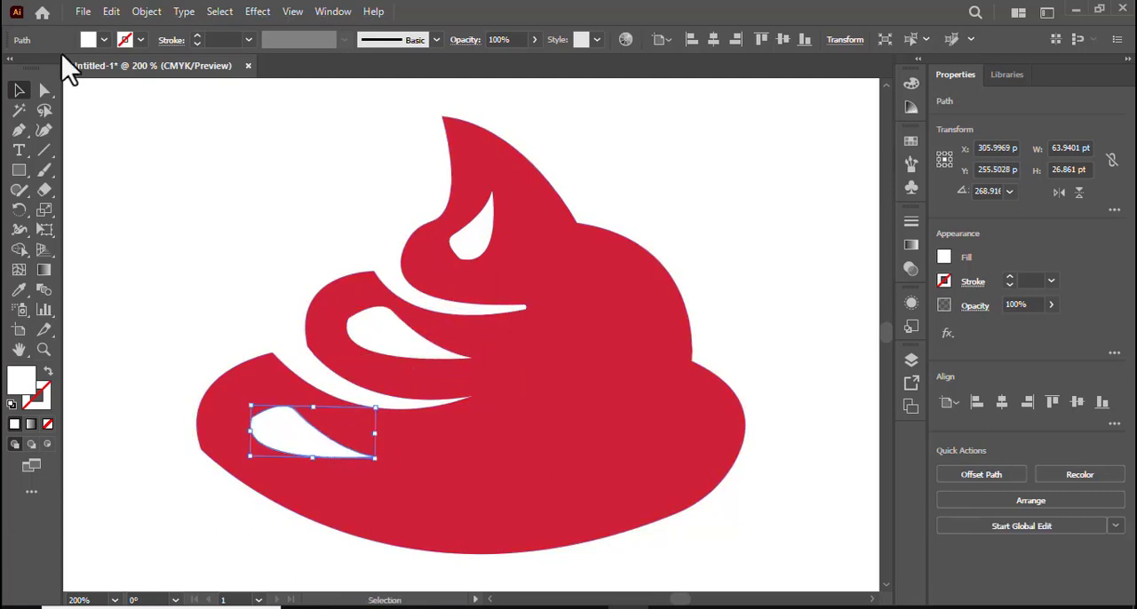
Round the blunt-end corner of each white highlight, by about 9.4 pt on the bottom tier and 9 pt on the middle tier.
click(40, 94)
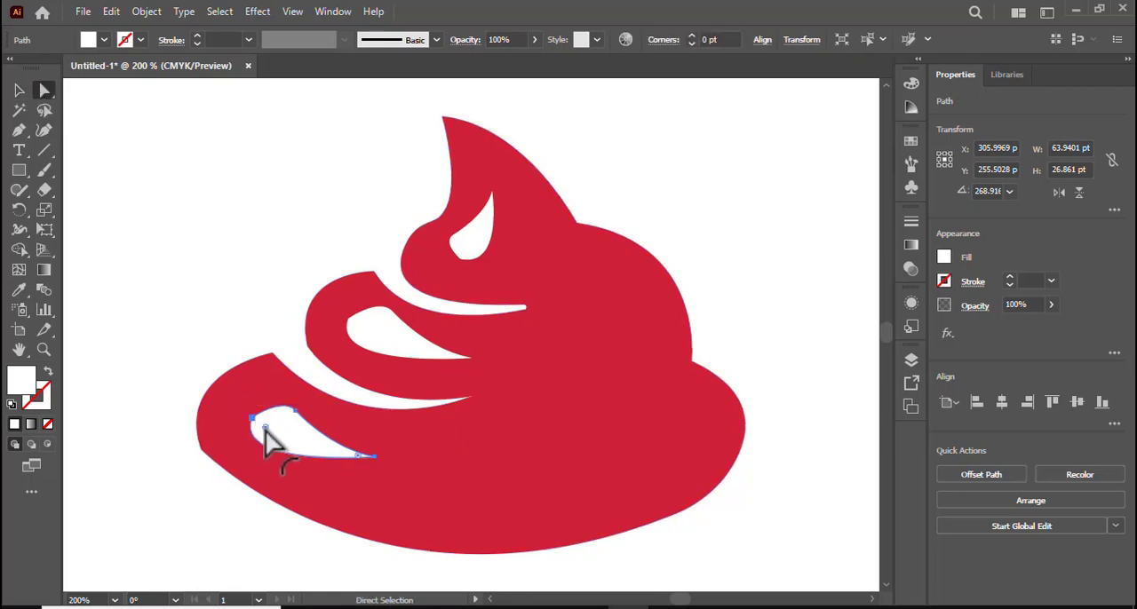
drag(265, 430, 273, 427)
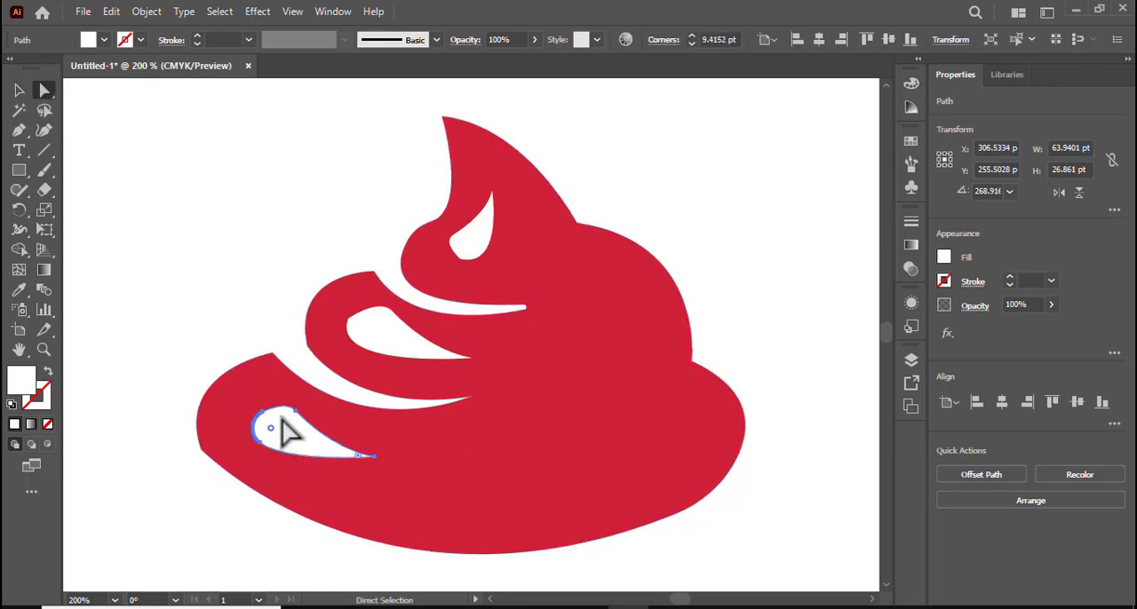
click(391, 353)
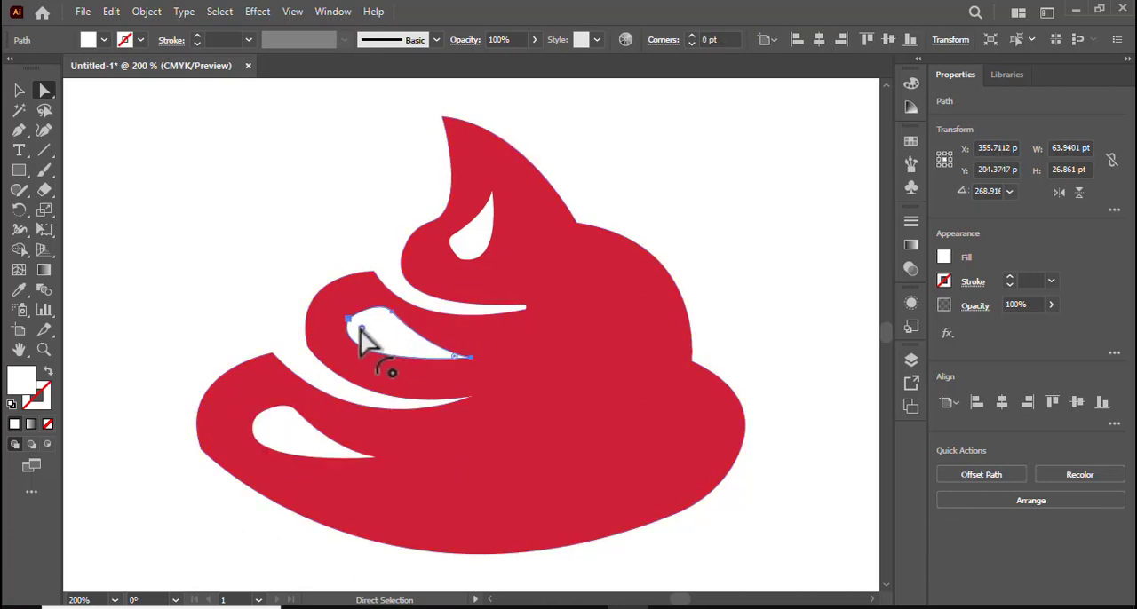
drag(360, 329, 364, 333)
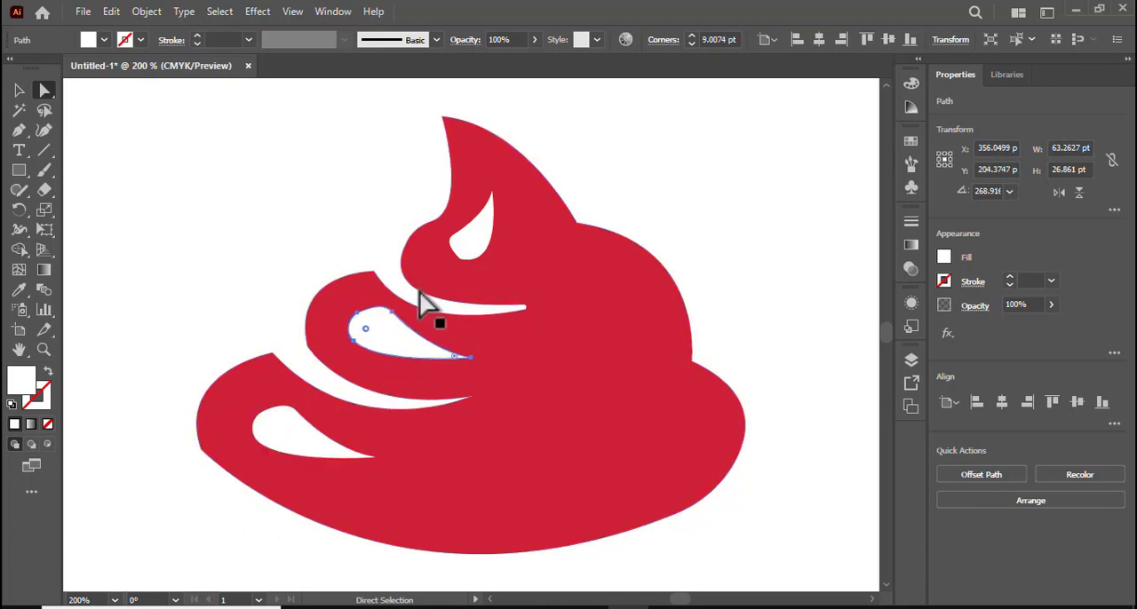
click(460, 246)
mouse_move(465, 246)
mouse_down()
mouse_move(491, 244)
mouse_move(480, 249)
mouse_up()
click(749, 204)
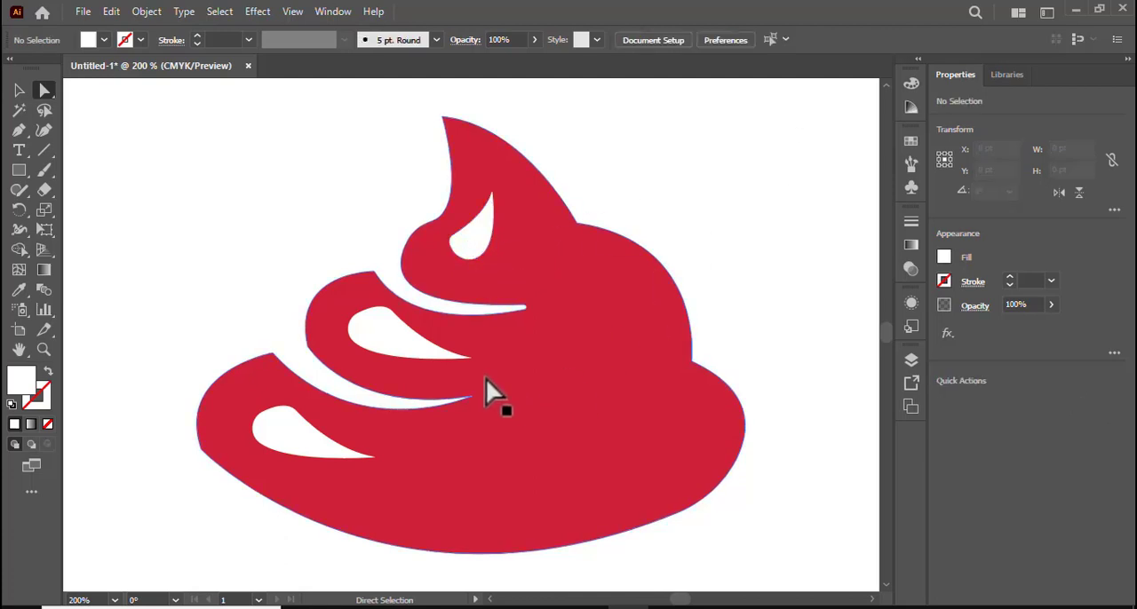
Scale each of the three white highlights down slightly from its pointed end.
click(418, 348)
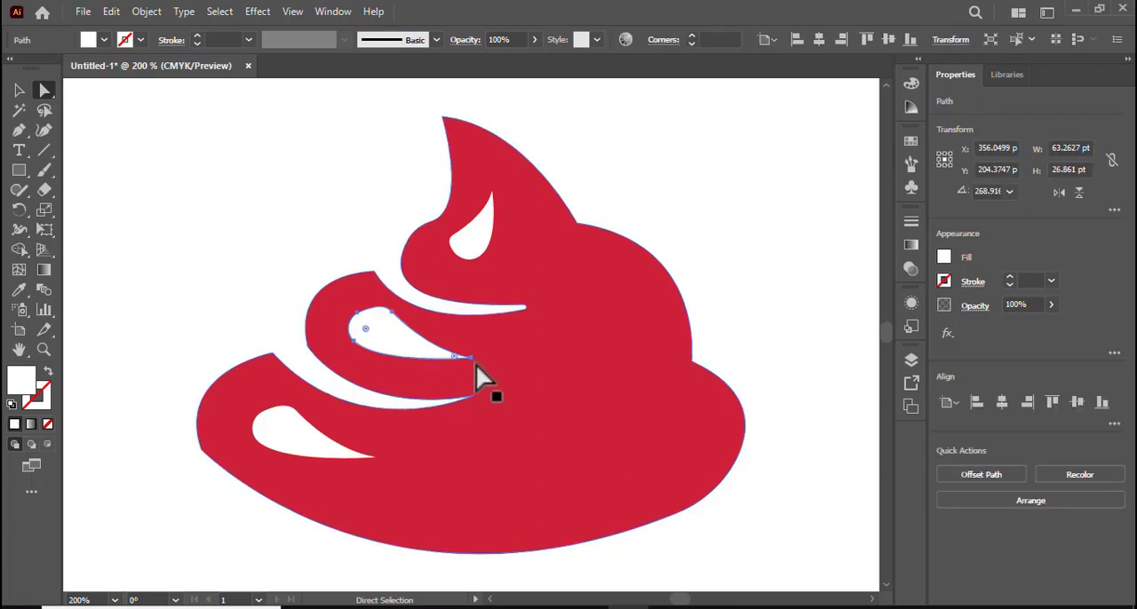
click(18, 90)
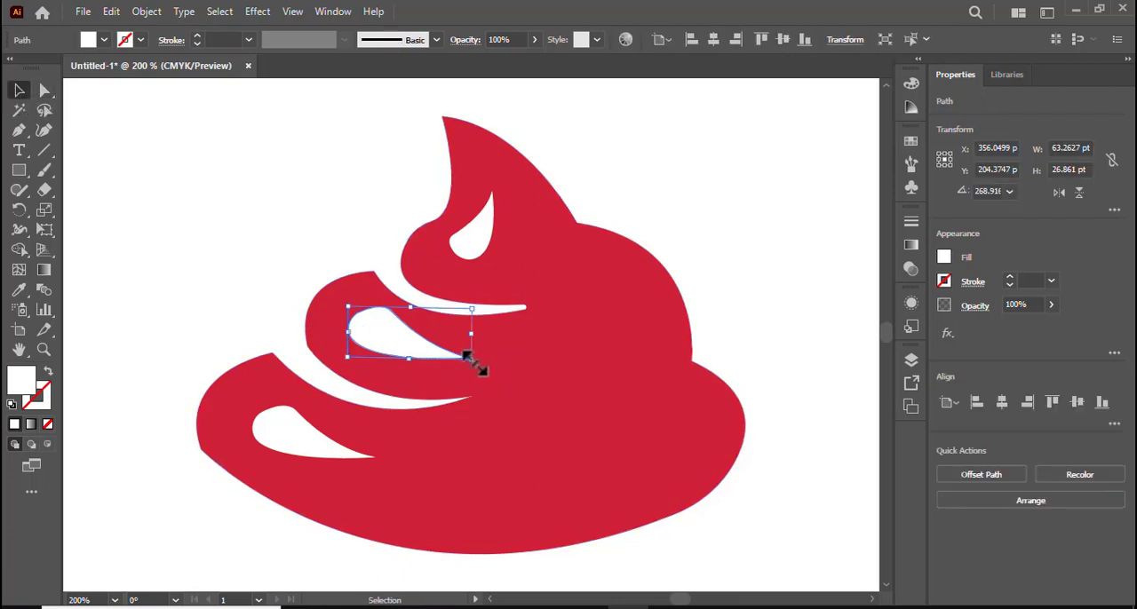
mouse_move(463, 351)
mouse_down()
mouse_move(471, 359)
mouse_move(451, 348)
mouse_up()
click(472, 242)
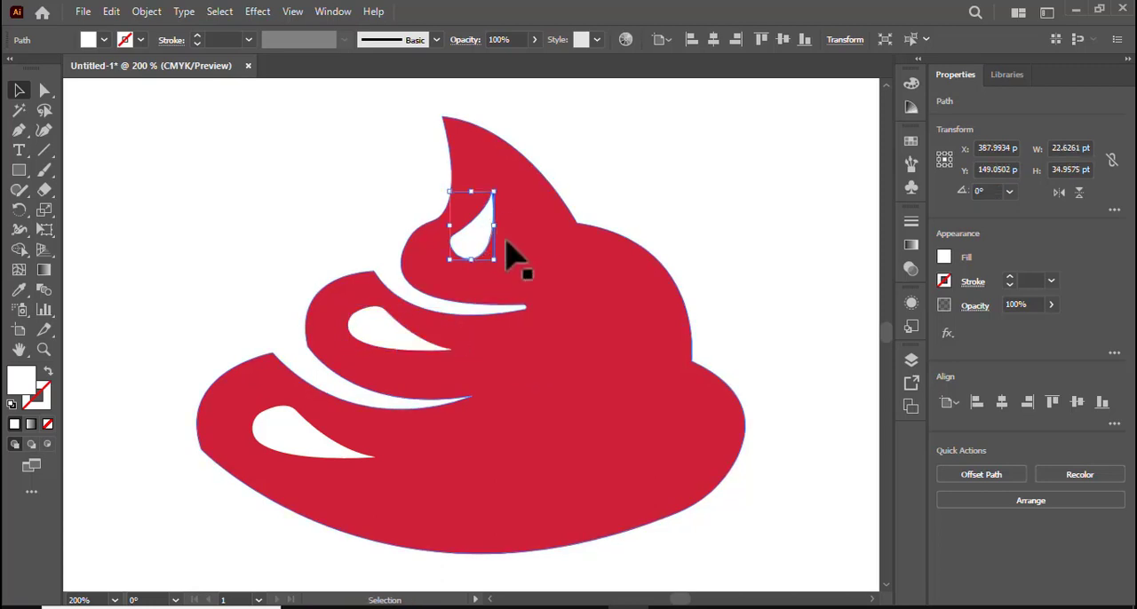
drag(493, 193, 495, 193)
click(302, 447)
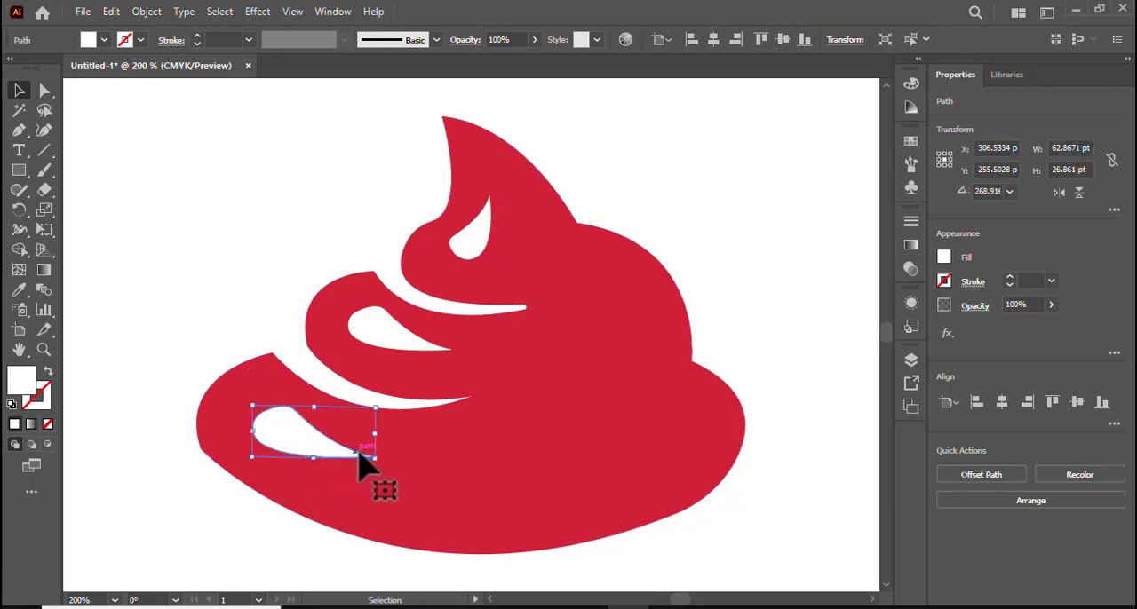
drag(373, 455, 359, 452)
click(771, 312)
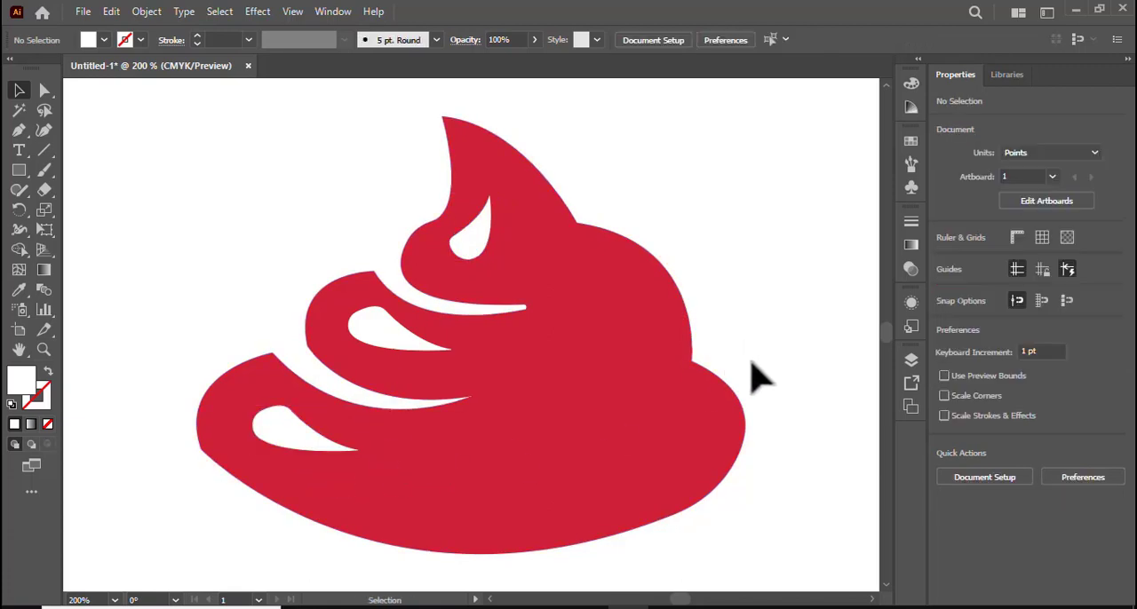
Group the red swirl with its middle and bottom highlights and move the group to about X 410 pt, Y 141 pt.
key(ctrl+minus)
key(ctrl+minus)
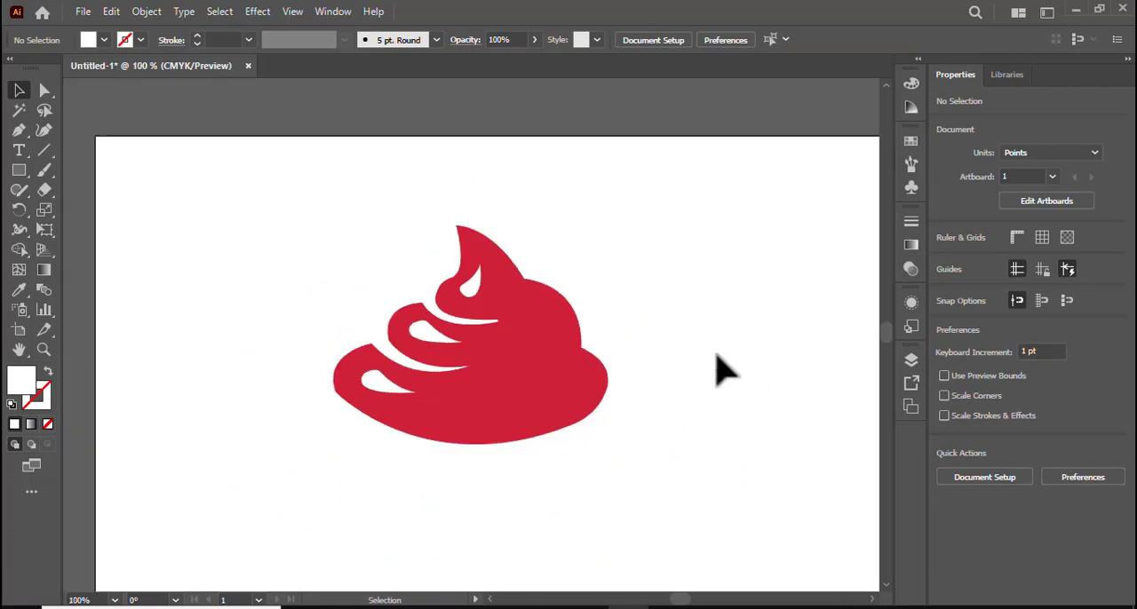
drag(311, 303, 634, 462)
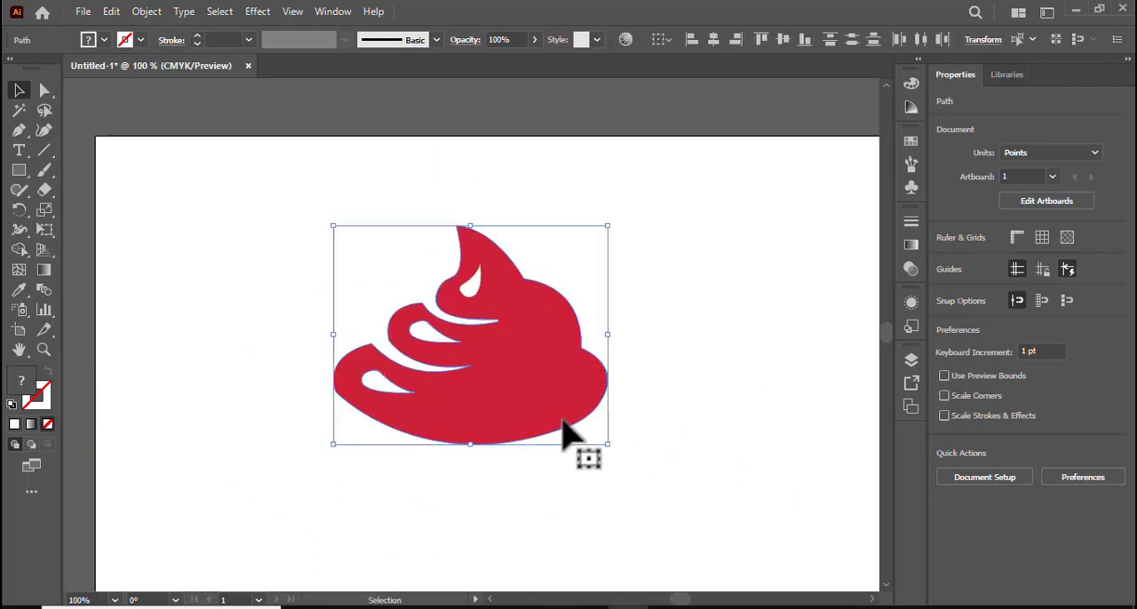
right_click(500, 387)
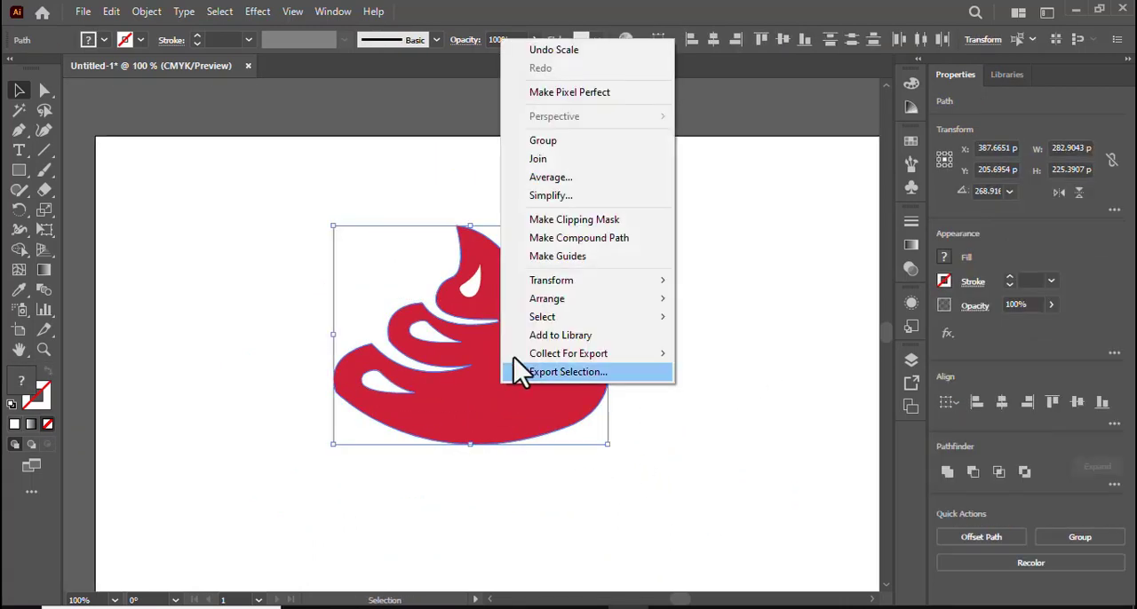
click(564, 142)
click(741, 424)
drag(672, 482, 629, 414)
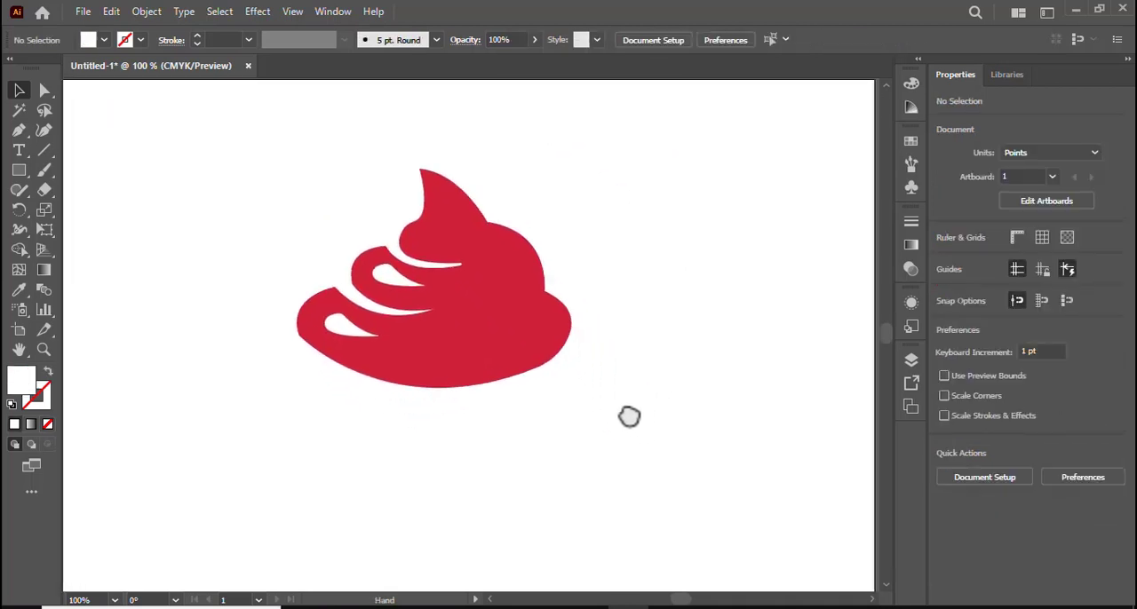
drag(460, 328, 481, 265)
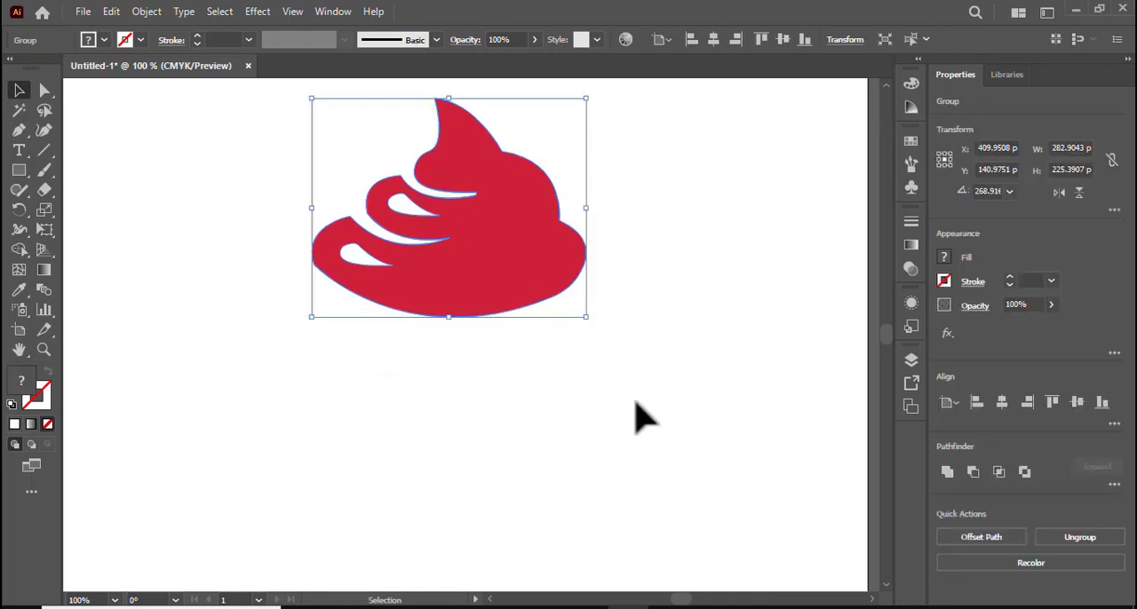
double_click(40, 390)
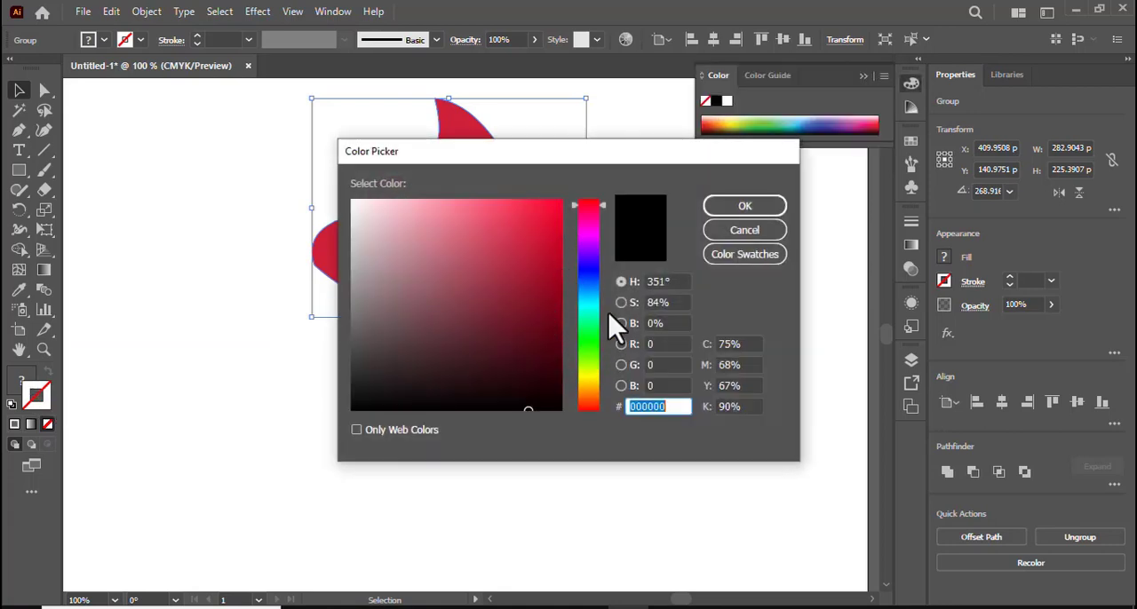
drag(603, 213, 584, 327)
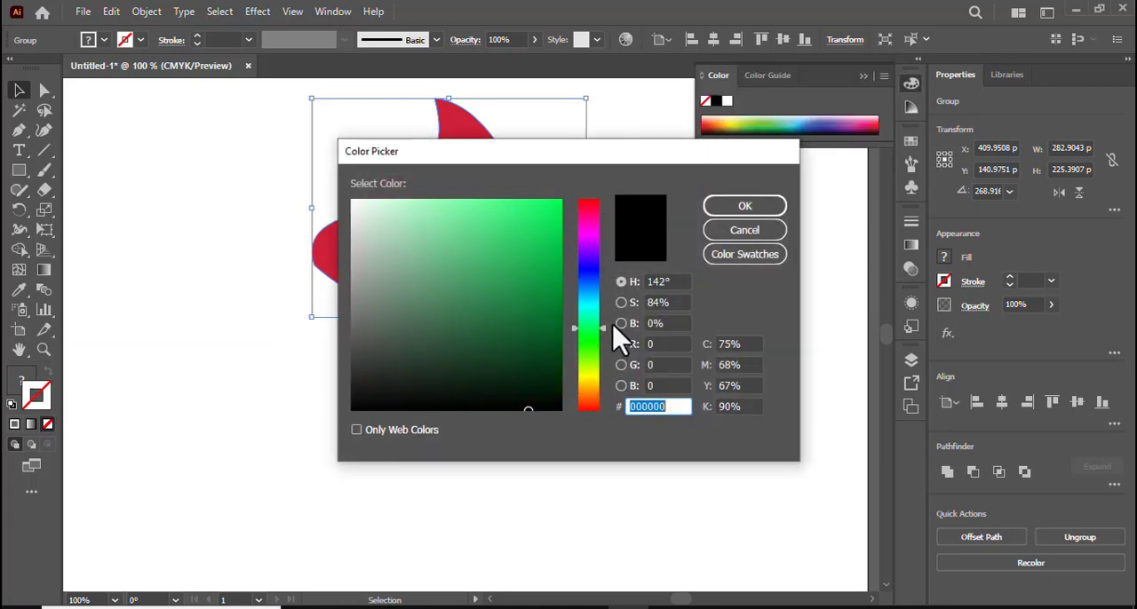
click(766, 230)
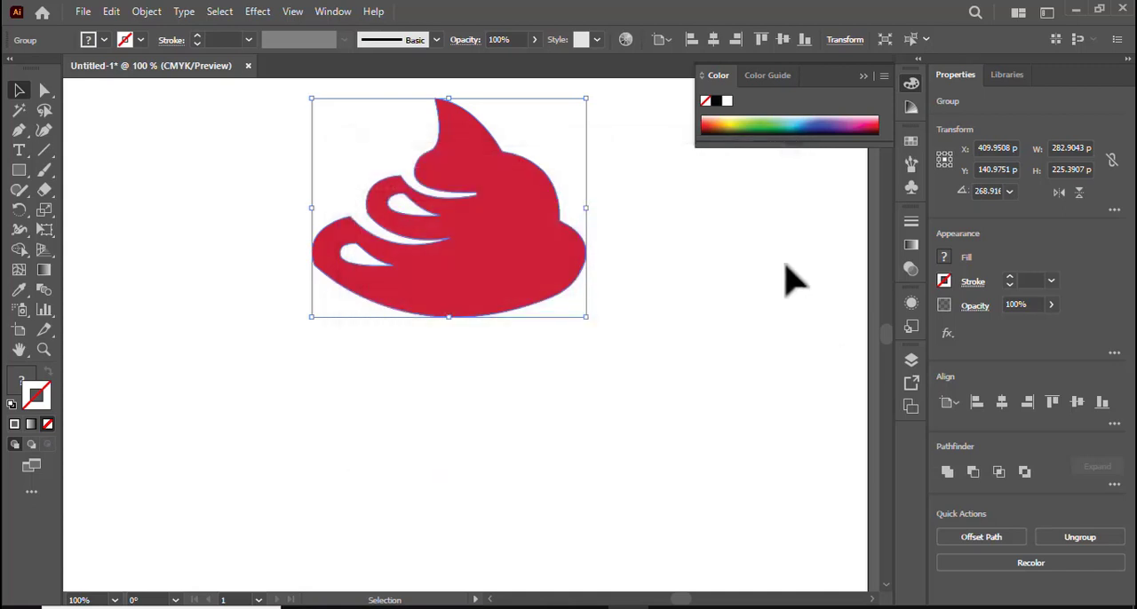
Deselect the swirl group and set the drawing colours to no fill with a dark red 660000 stroke.
click(785, 277)
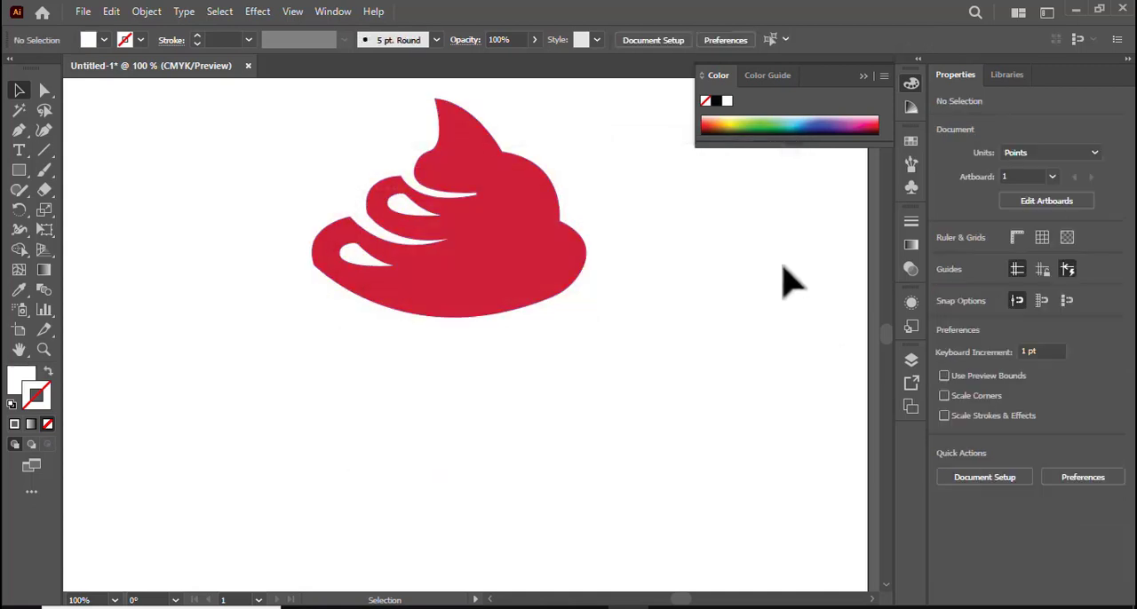
click(47, 375)
double_click(39, 394)
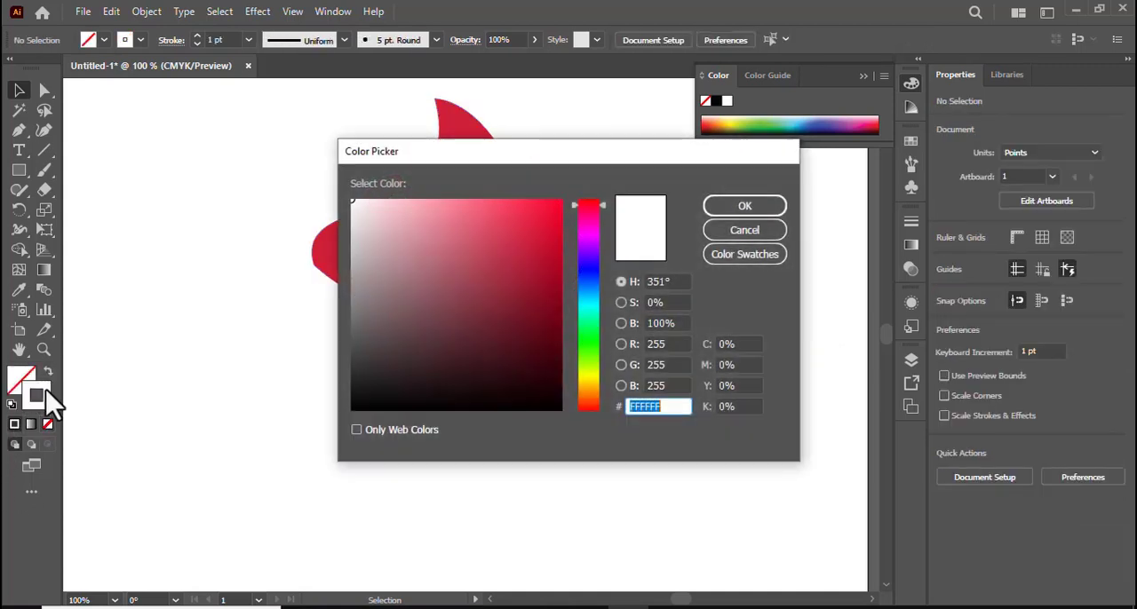
drag(604, 205, 599, 410)
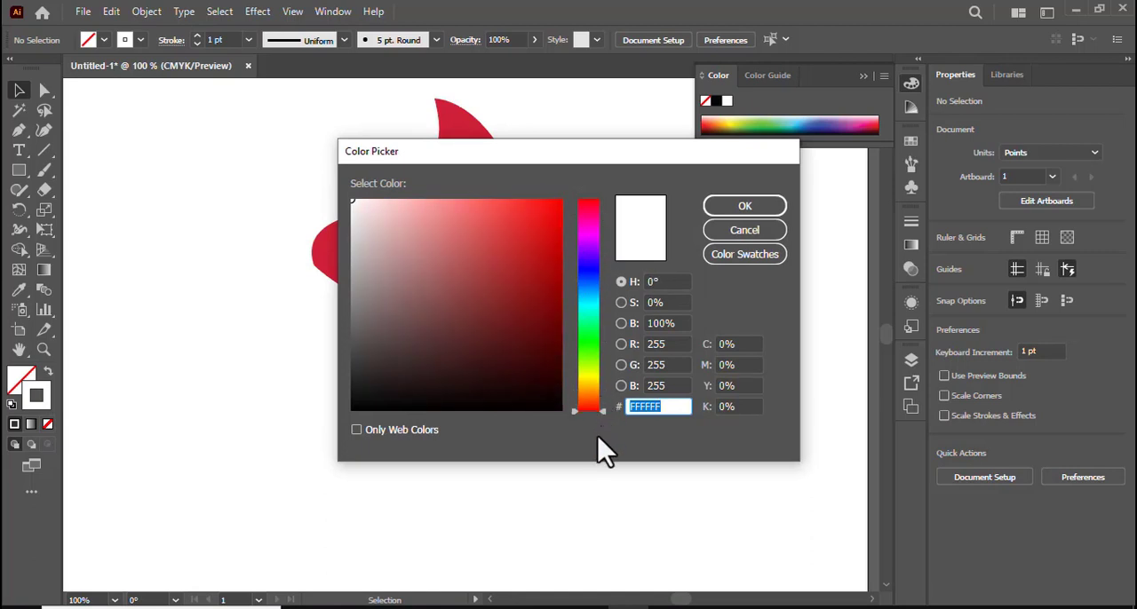
click(544, 334)
mouse_move(544, 335)
mouse_down()
mouse_move(541, 289)
mouse_move(521, 283)
mouse_move(529, 312)
mouse_up()
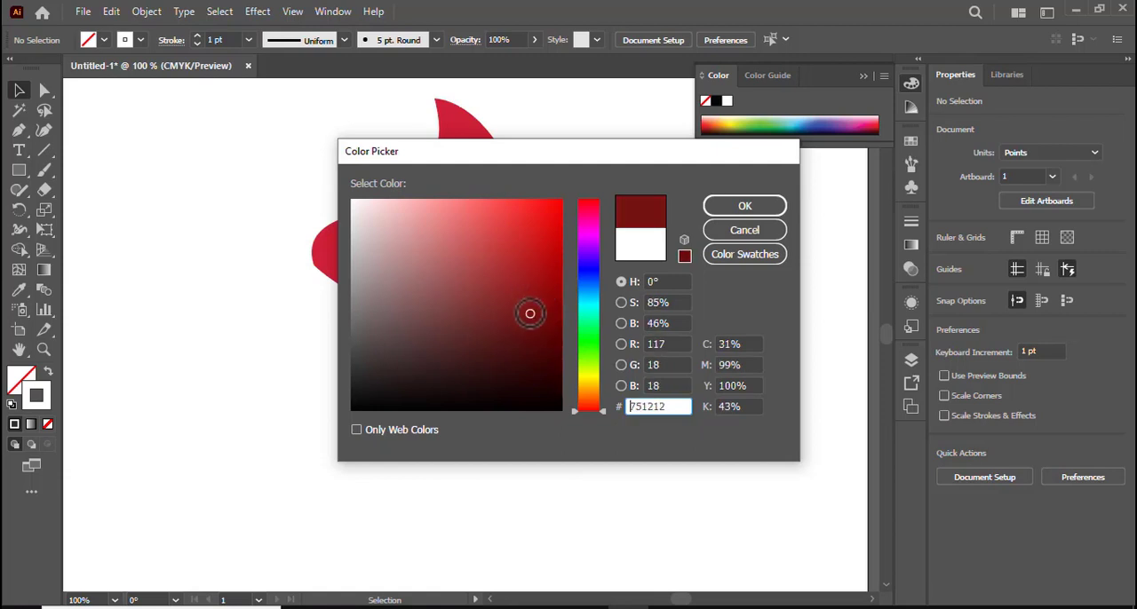
click(684, 257)
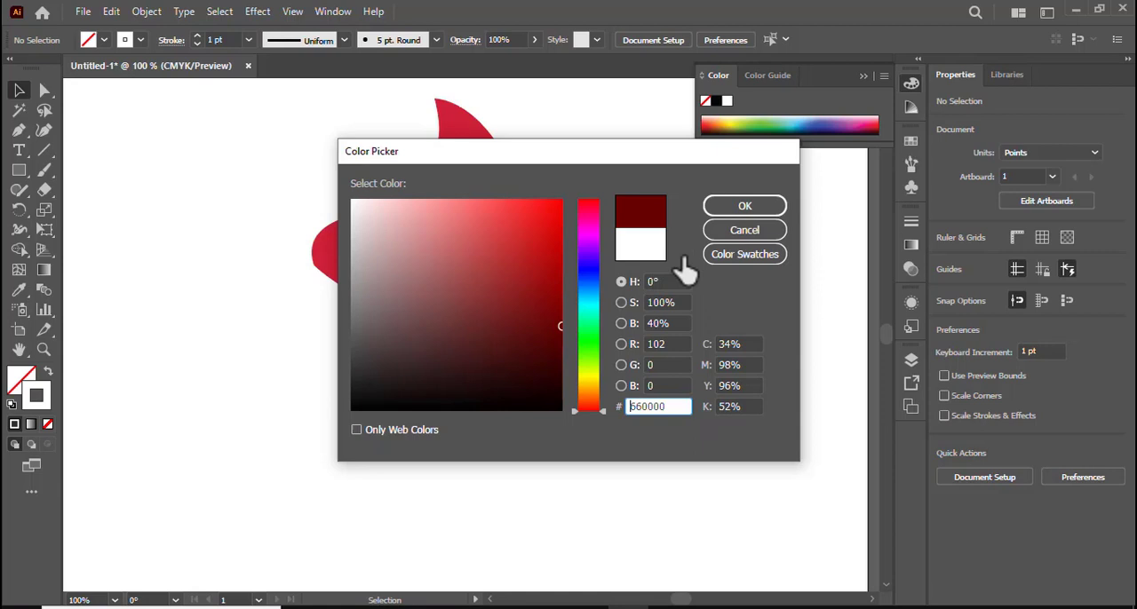
click(738, 209)
Draw a closed cone outline about 304 by 303 pt below the swirl, with a sagging curved upper edge and straight sides meeting at a point.
click(19, 130)
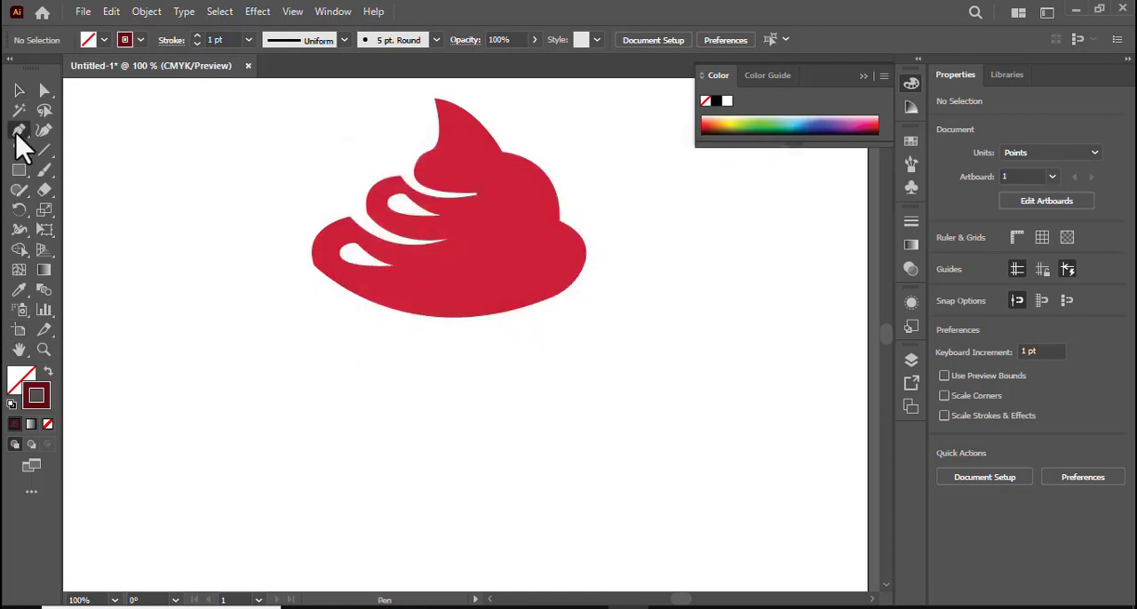
click(300, 282)
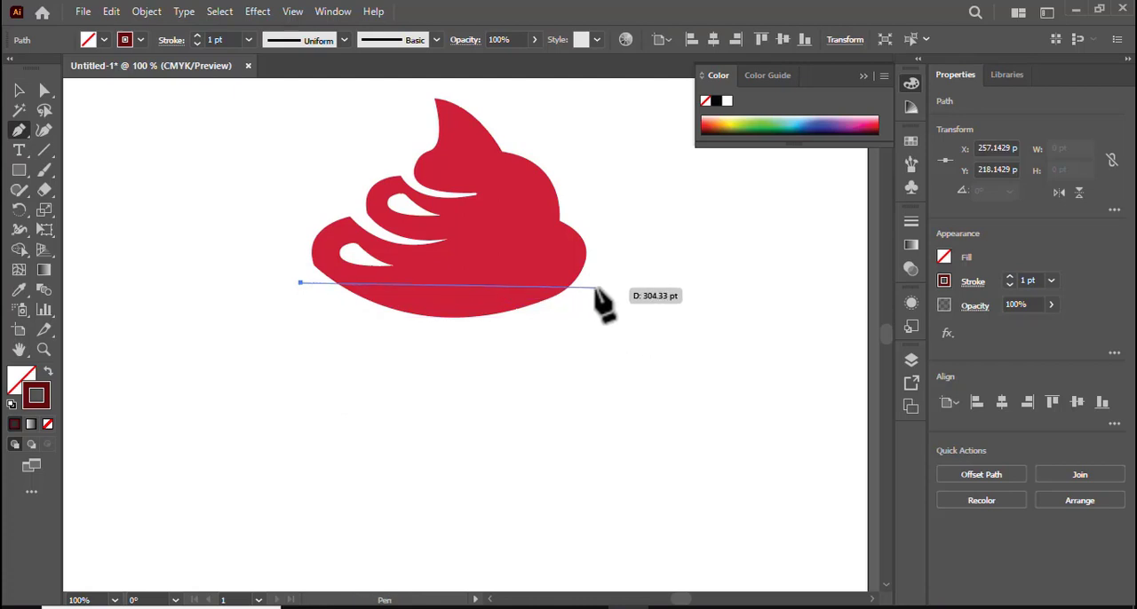
drag(596, 288, 768, 173)
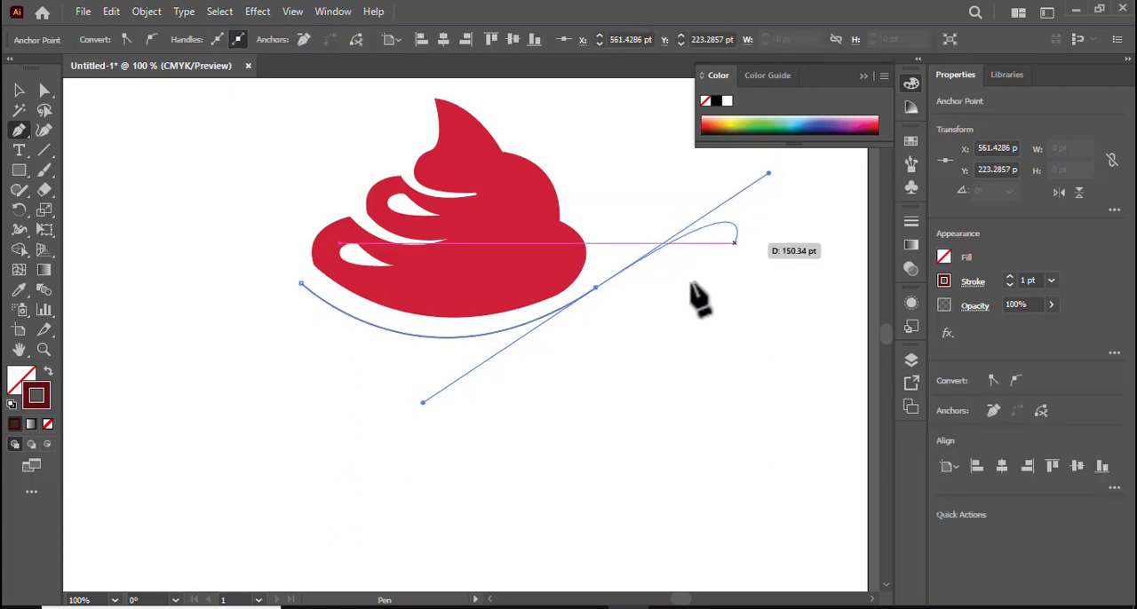
click(596, 289)
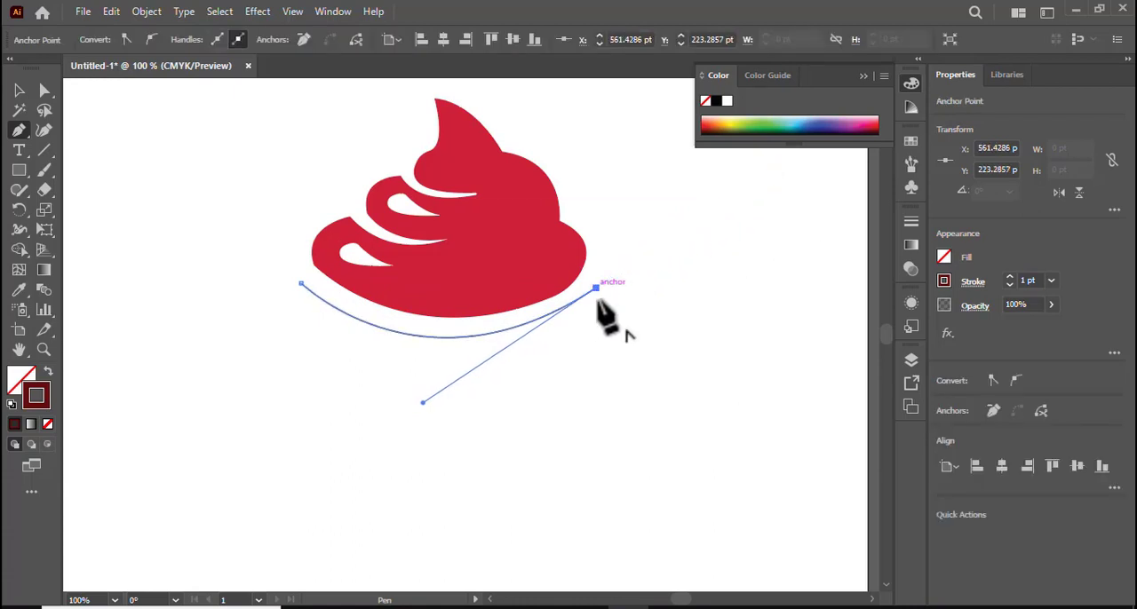
click(448, 575)
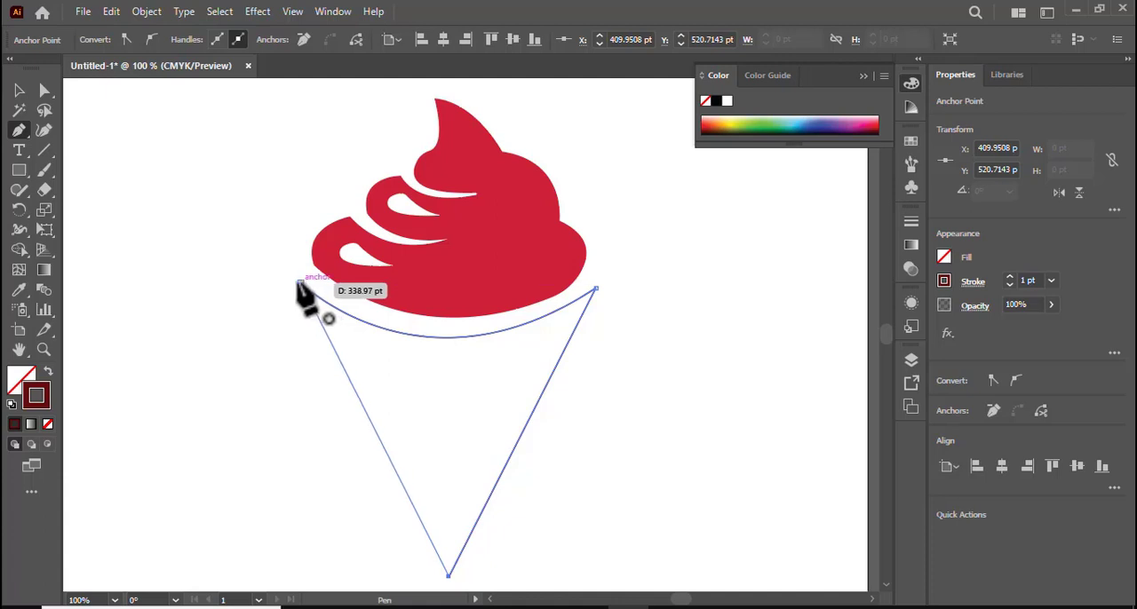
click(300, 284)
click(18, 91)
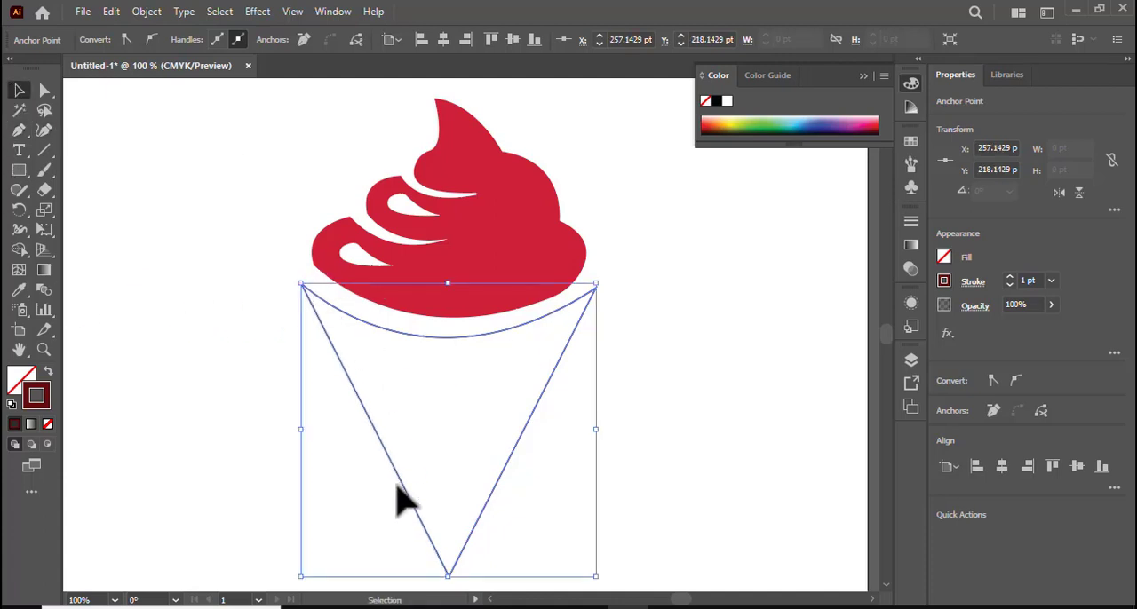
click(717, 436)
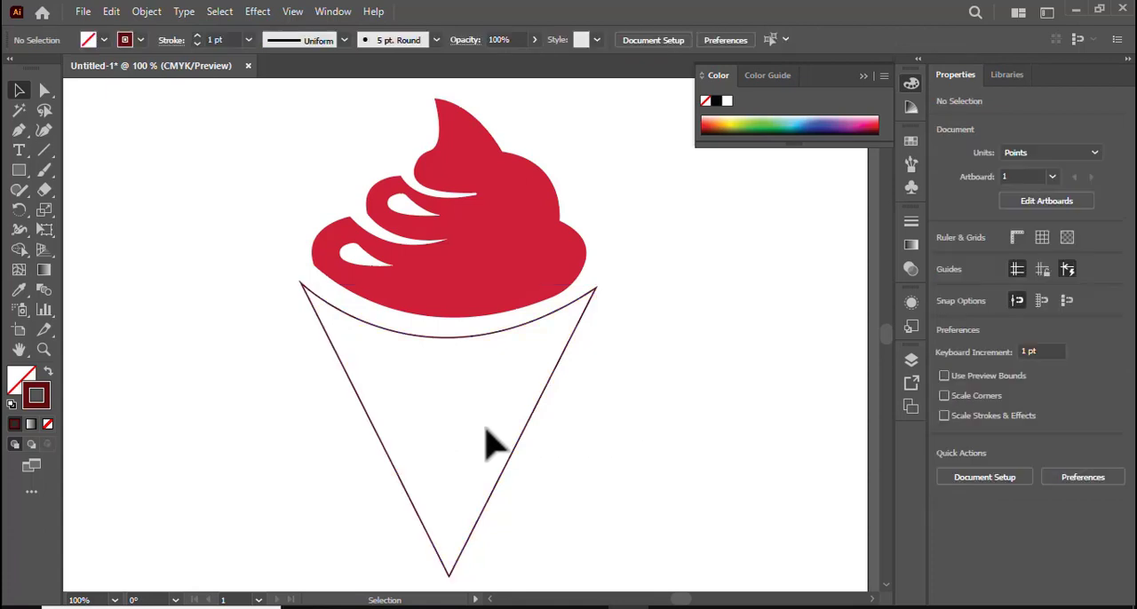
Thicken the cone outline's stroke to 18 pt.
click(388, 456)
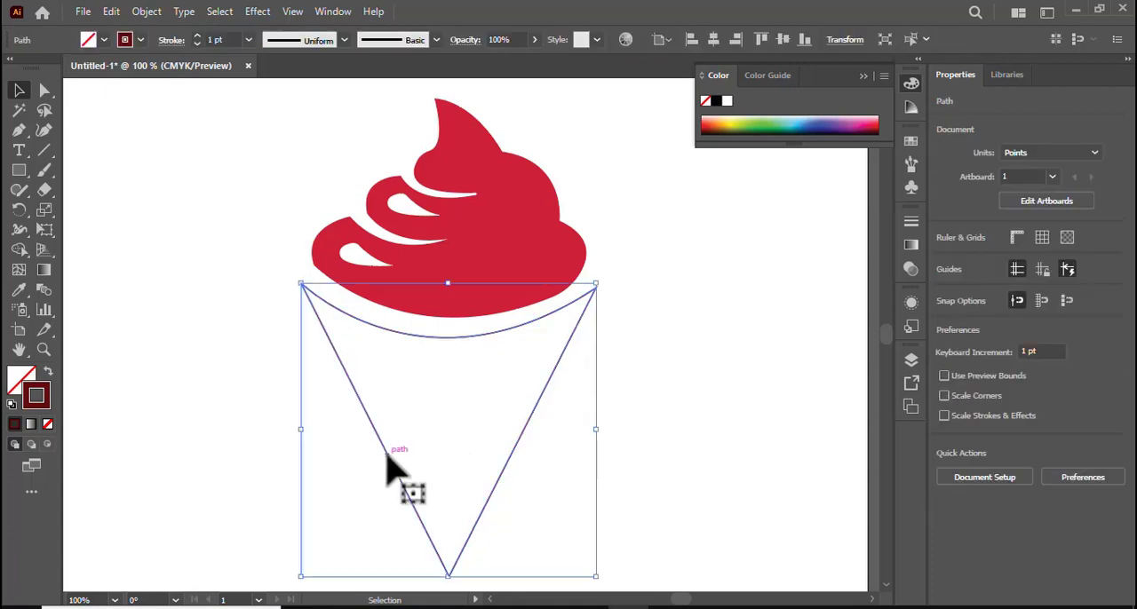
click(196, 36)
click(196, 35)
click(197, 36)
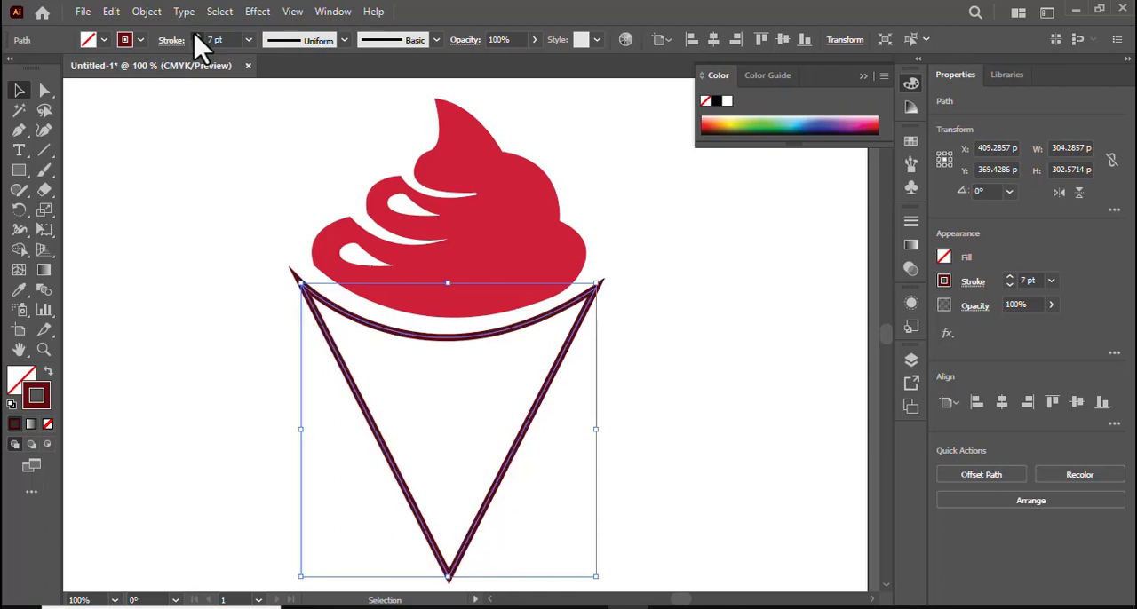
click(197, 36)
click(196, 36)
click(196, 36)
click(196, 36)
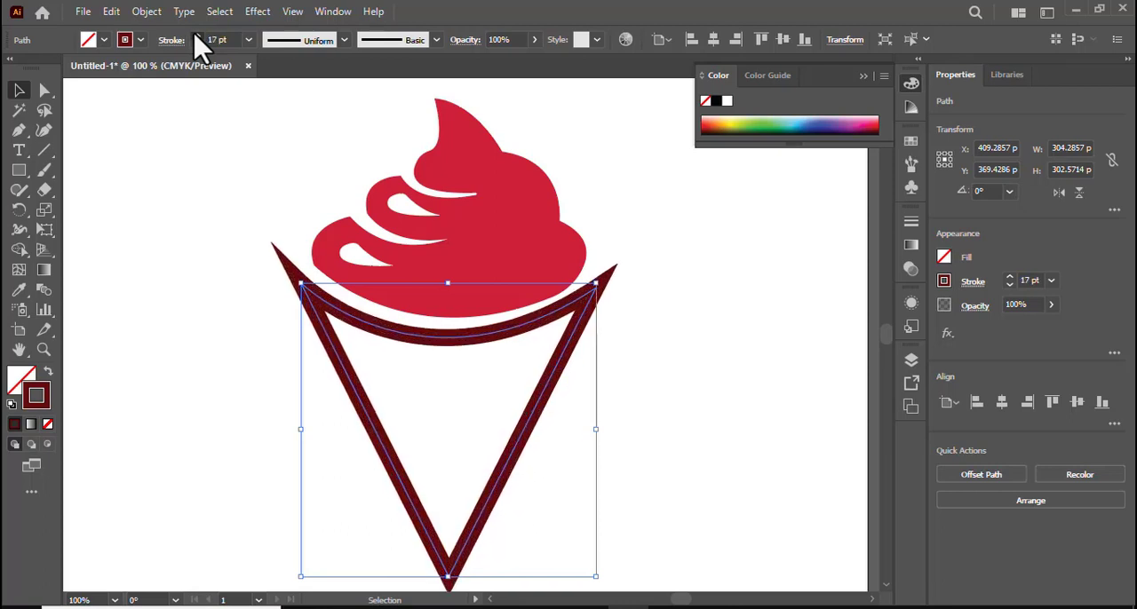
click(197, 36)
Round the cone outline's two upper corners and very slightly round its lower tip.
click(44, 92)
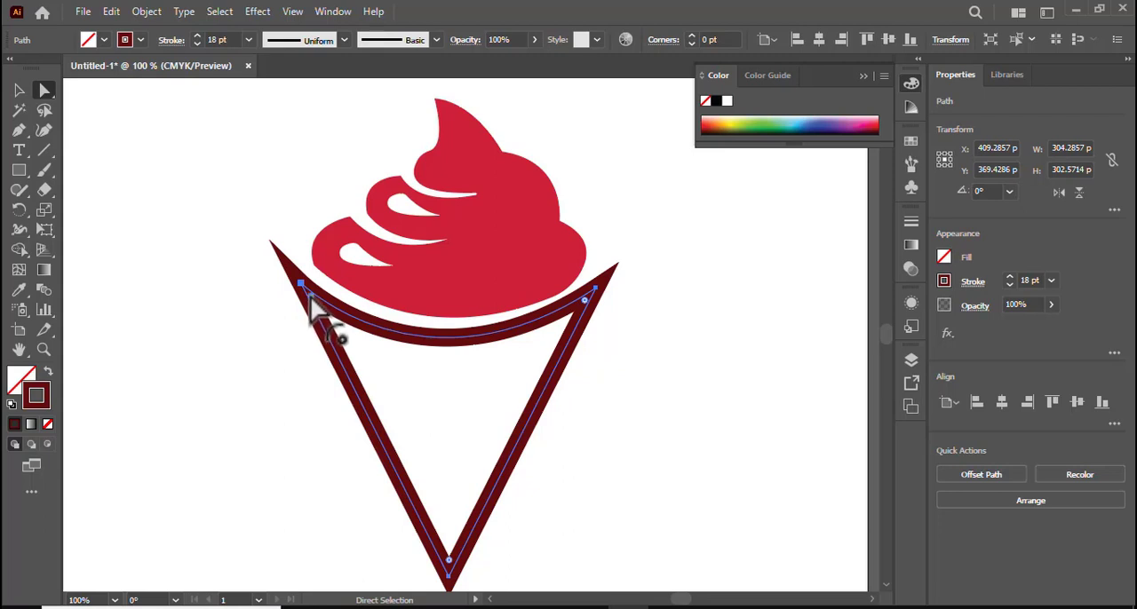
drag(310, 298, 321, 305)
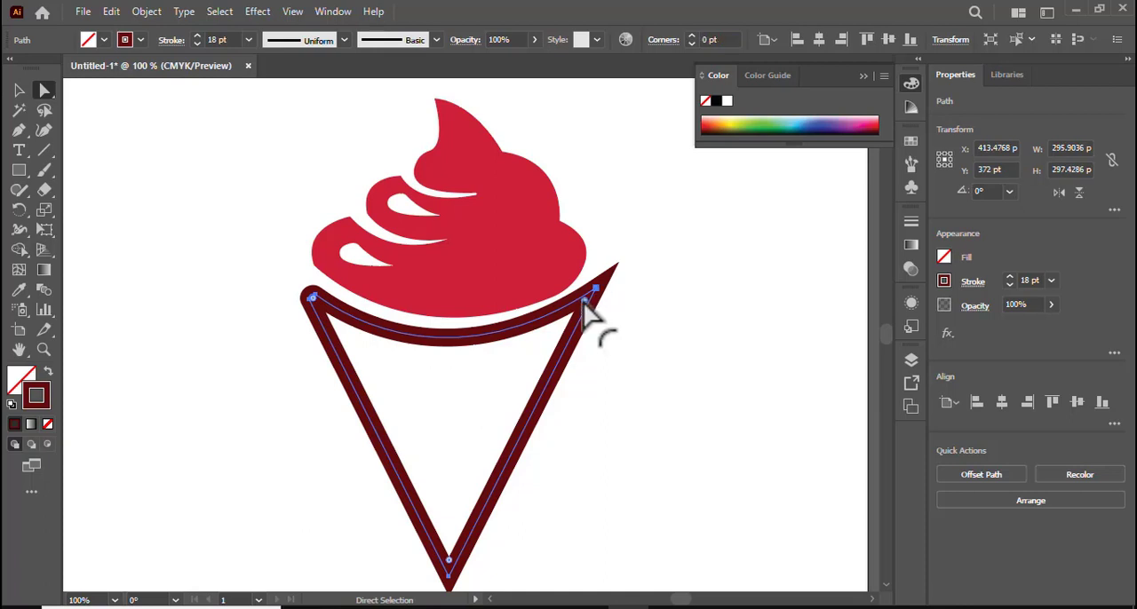
drag(584, 303, 594, 300)
scroll(518, 533, down, 1)
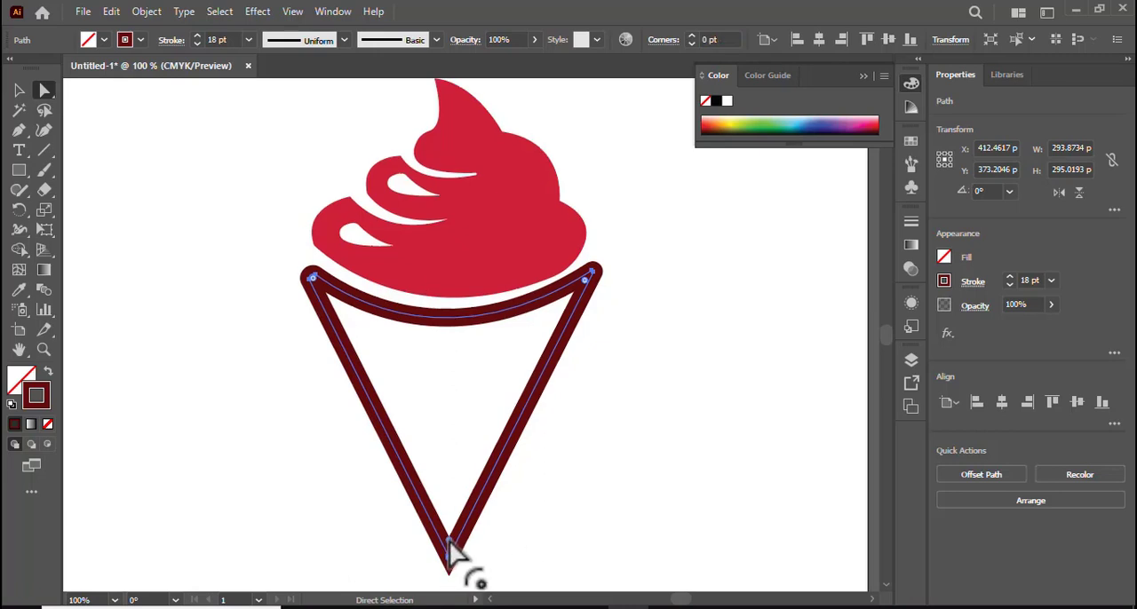
drag(447, 544, 453, 561)
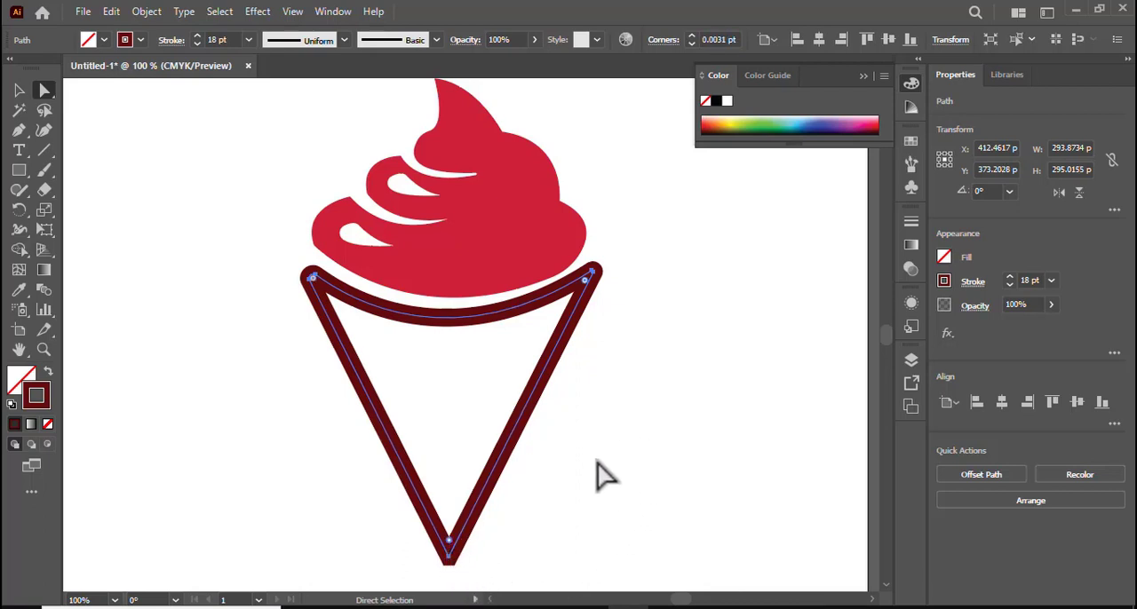
click(702, 455)
scroll(713, 446, up, 1)
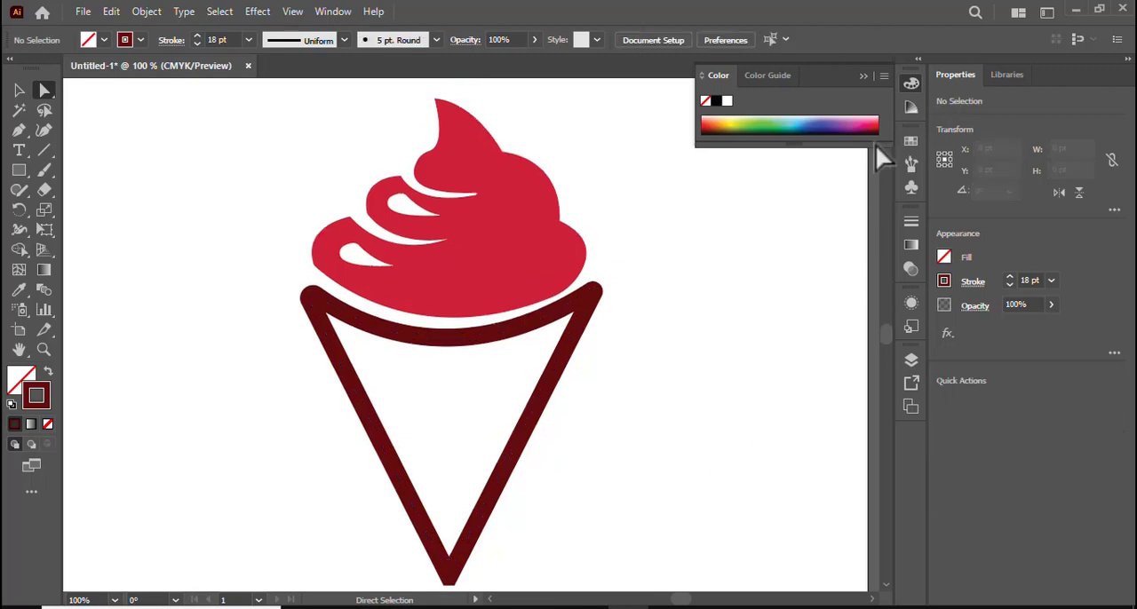
With a 1 pt stroke, draw a zigzag path forming four diagonals between the cone's left side and its curved upper edge.
click(861, 75)
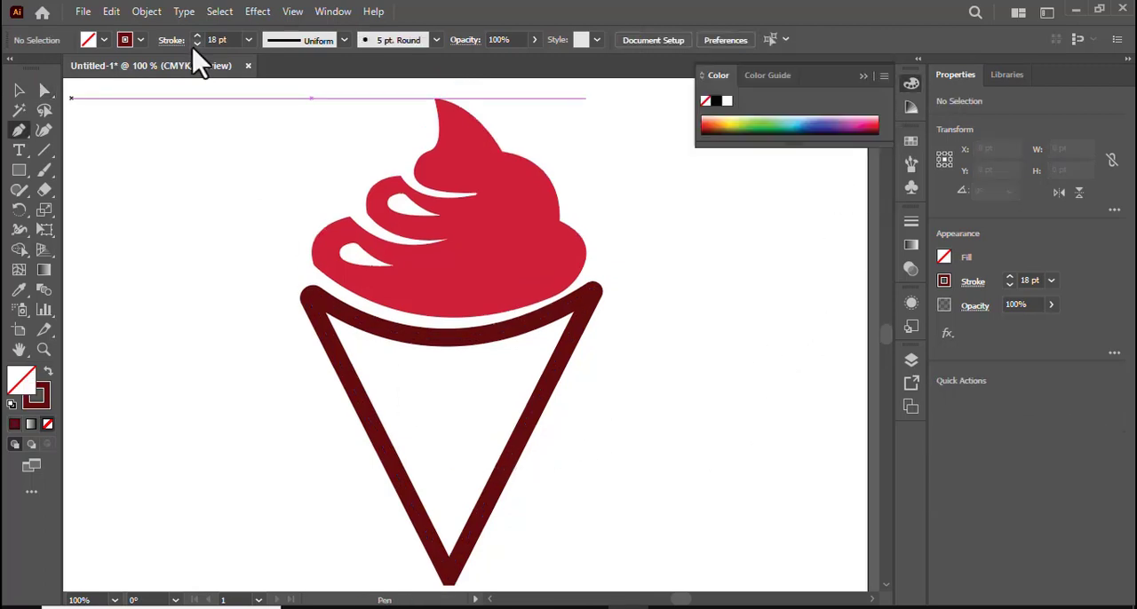
click(196, 44)
click(197, 44)
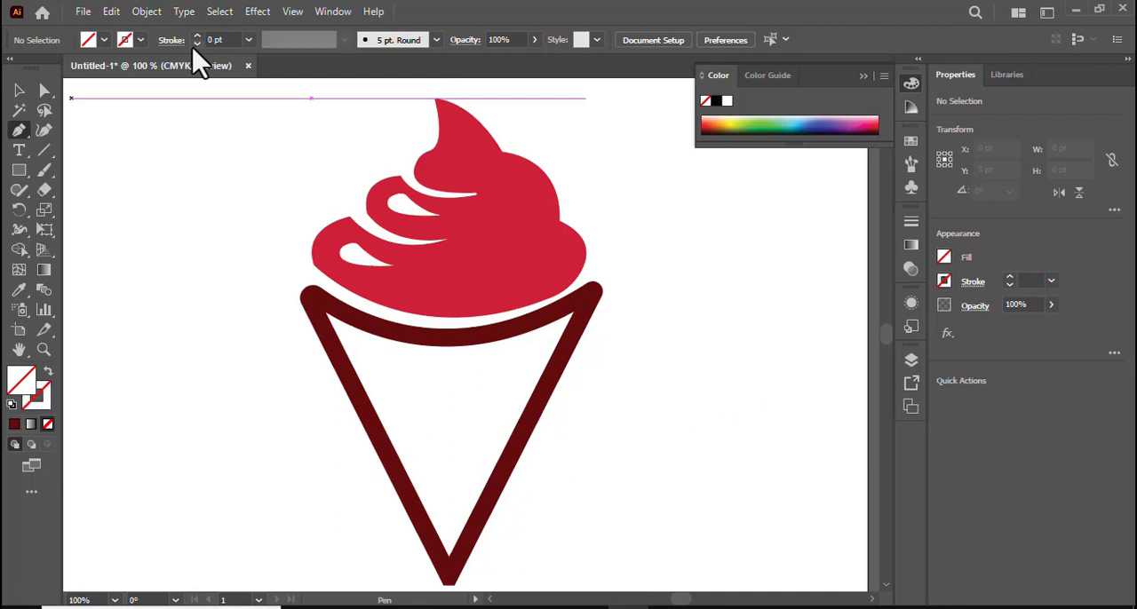
click(197, 39)
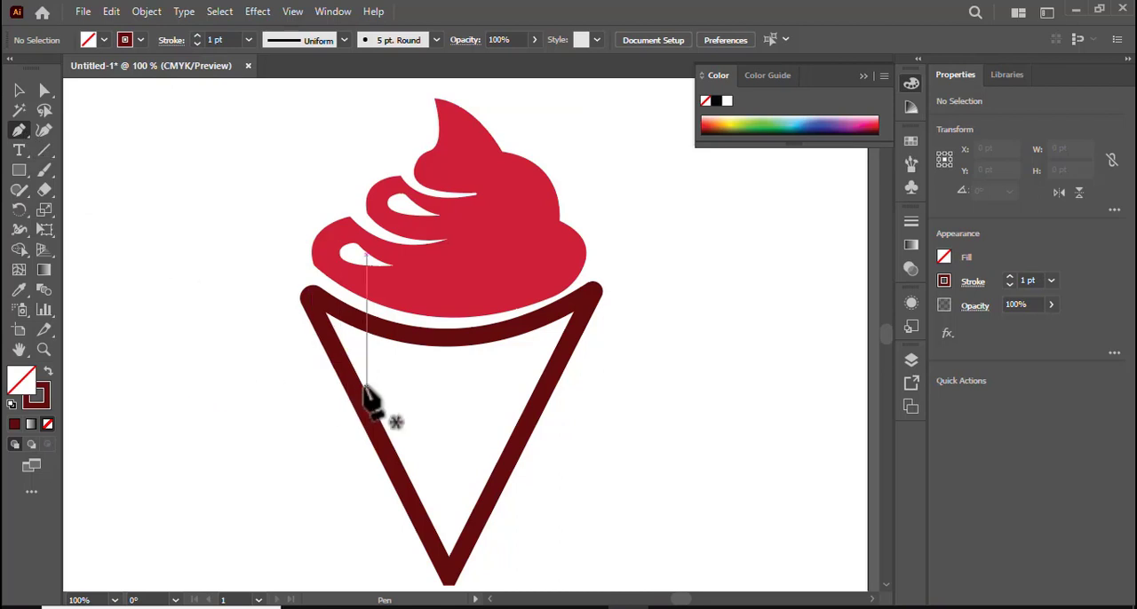
click(348, 378)
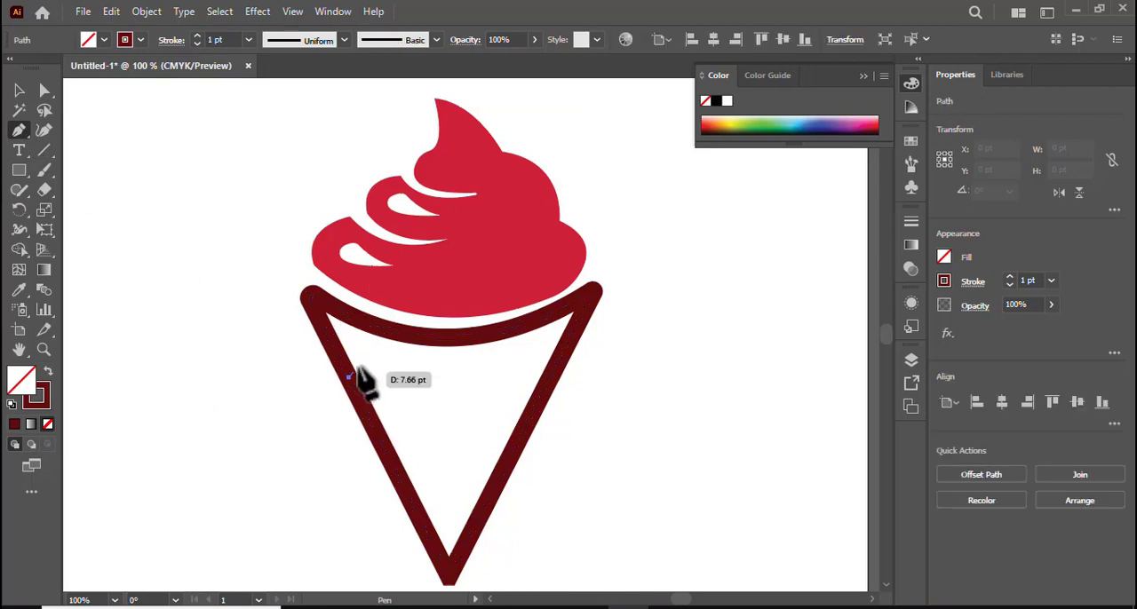
click(388, 331)
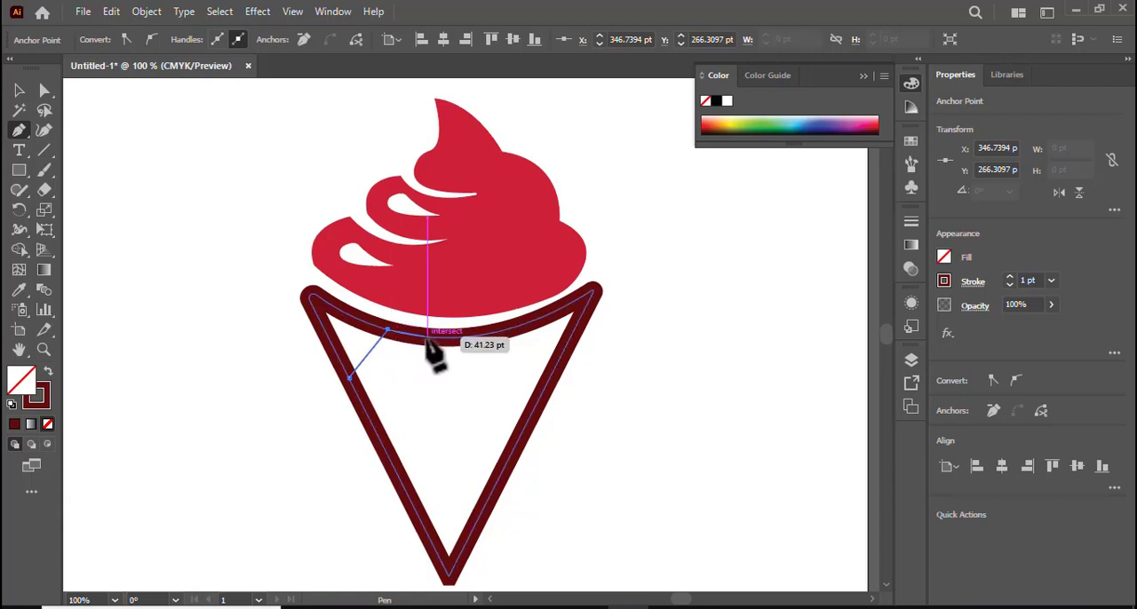
click(426, 337)
click(373, 428)
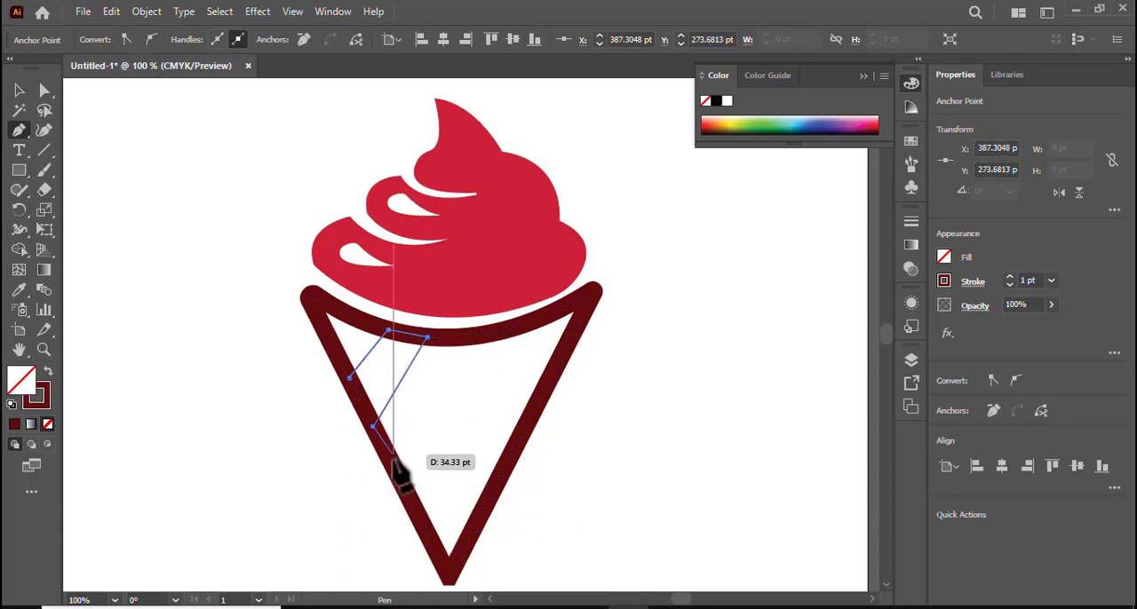
click(397, 471)
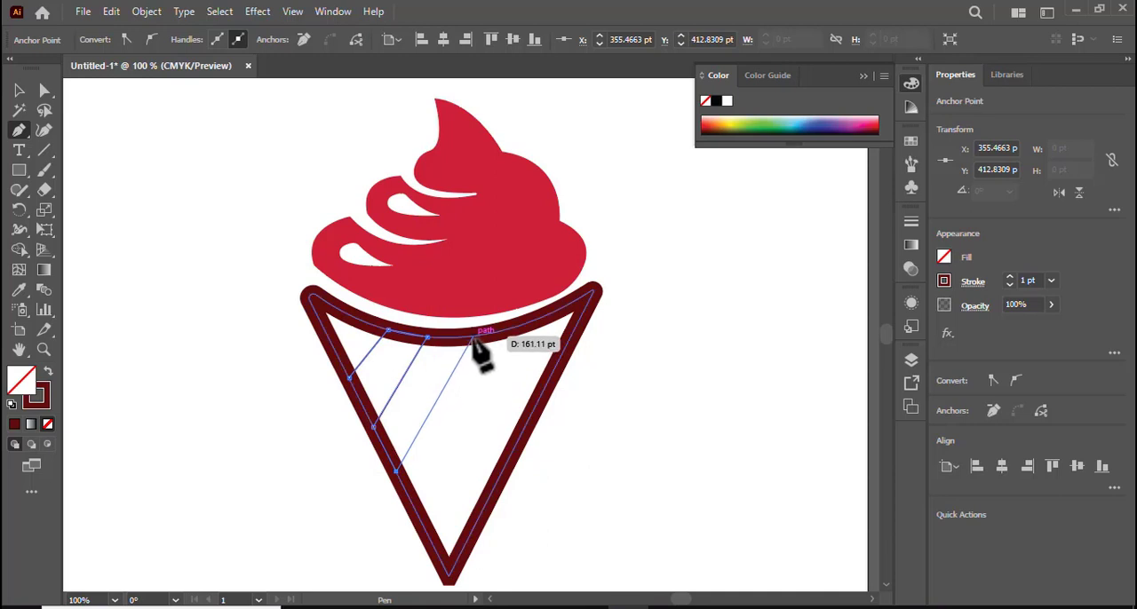
click(472, 337)
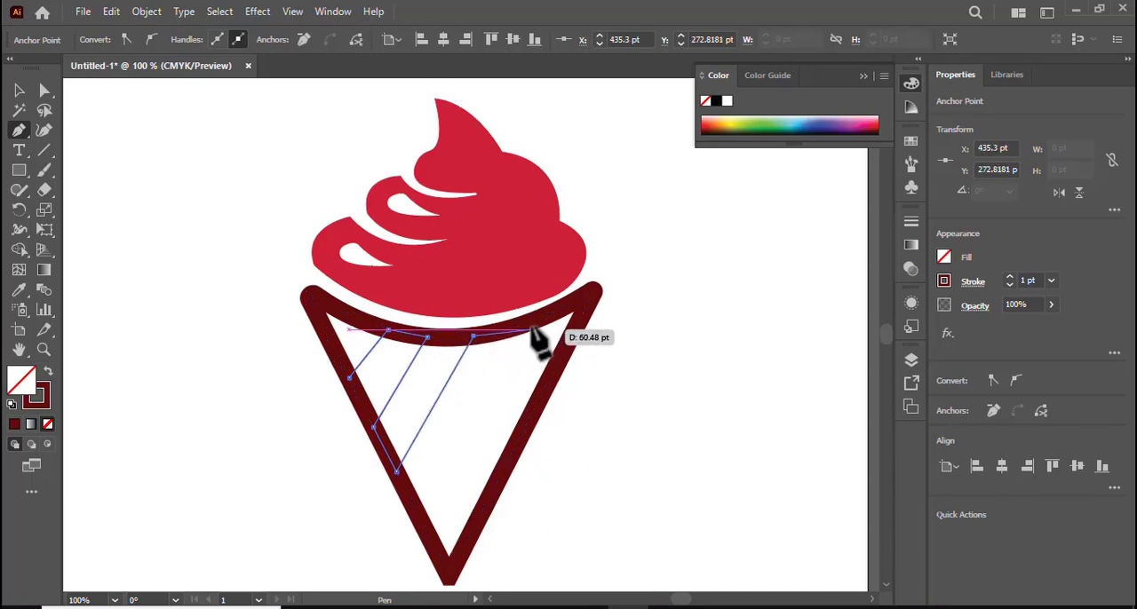
click(537, 320)
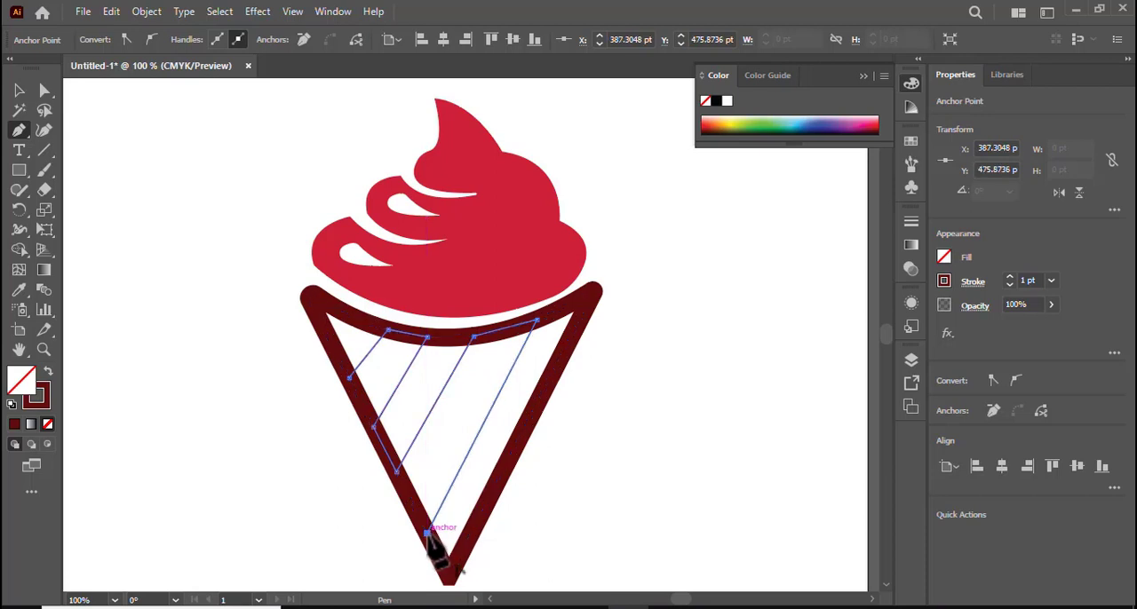
click(429, 533)
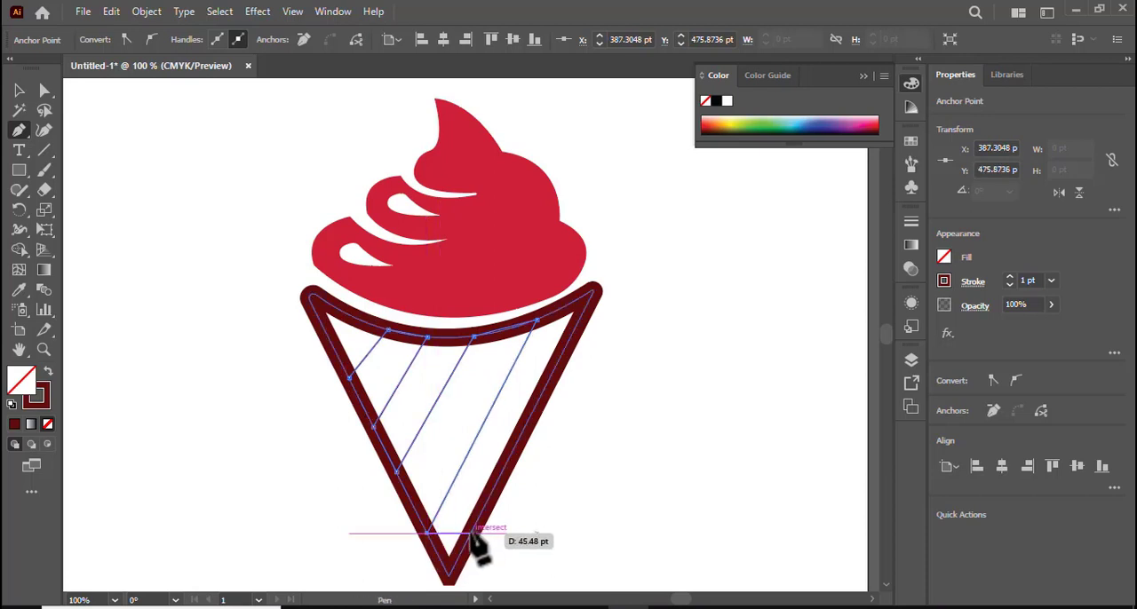
Continue the zigzag path with crossing lines between the cone's sides, close it at its start, and swap its dark red stroke to the fill.
click(472, 533)
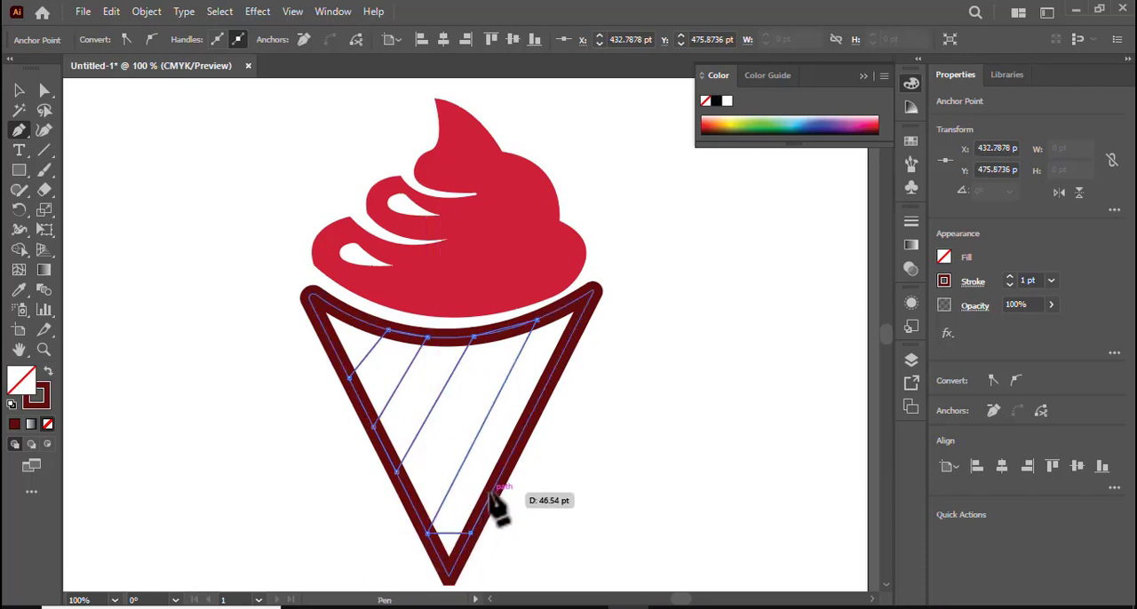
key(Escape)
click(491, 493)
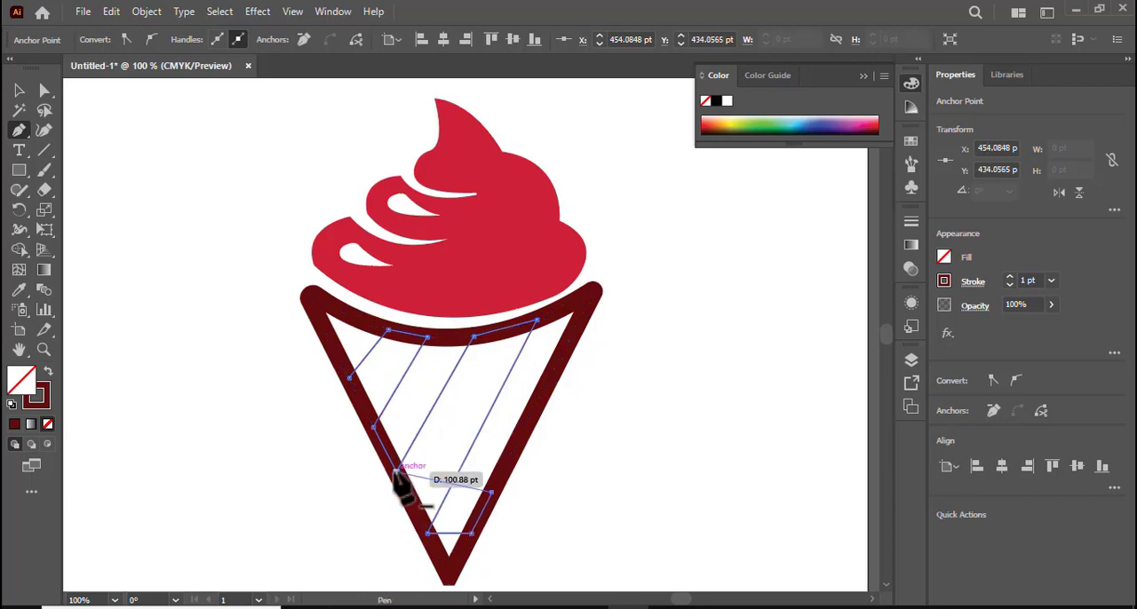
click(396, 470)
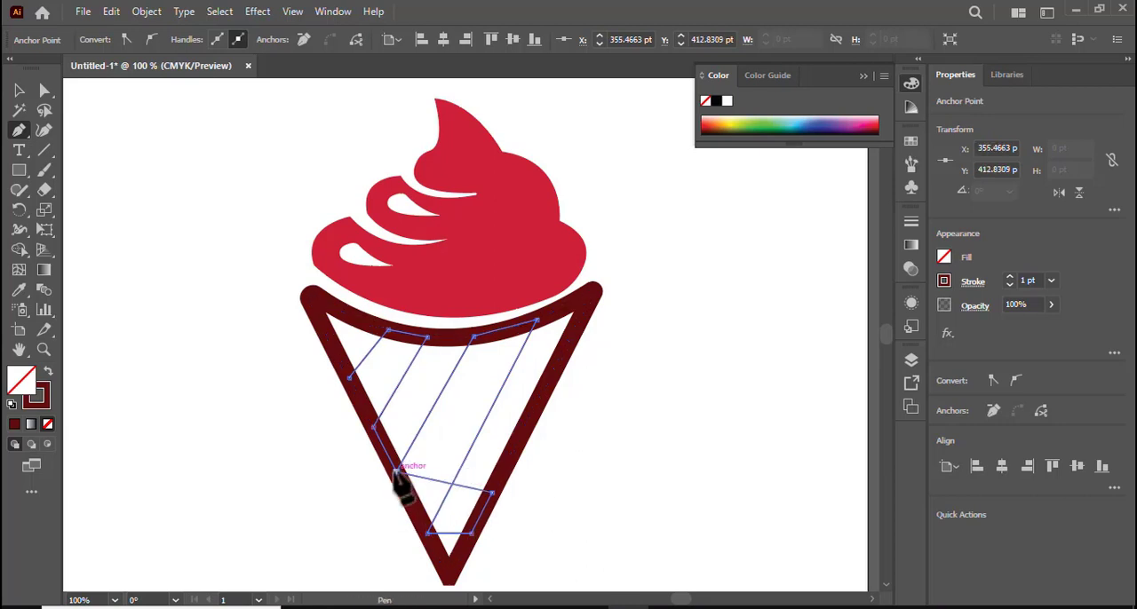
click(373, 427)
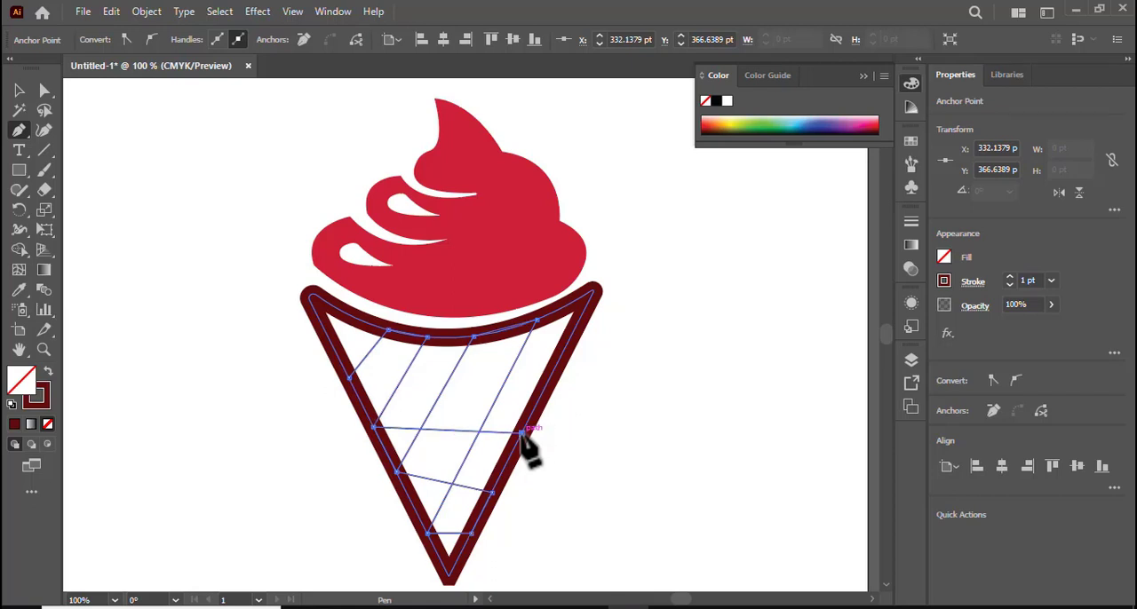
click(522, 433)
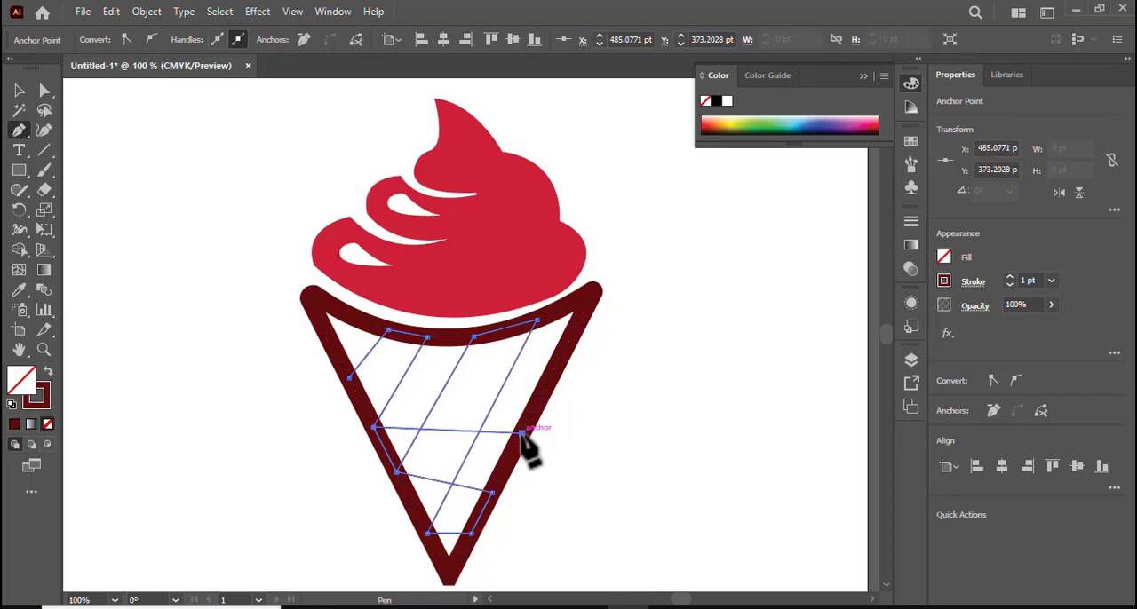
click(545, 385)
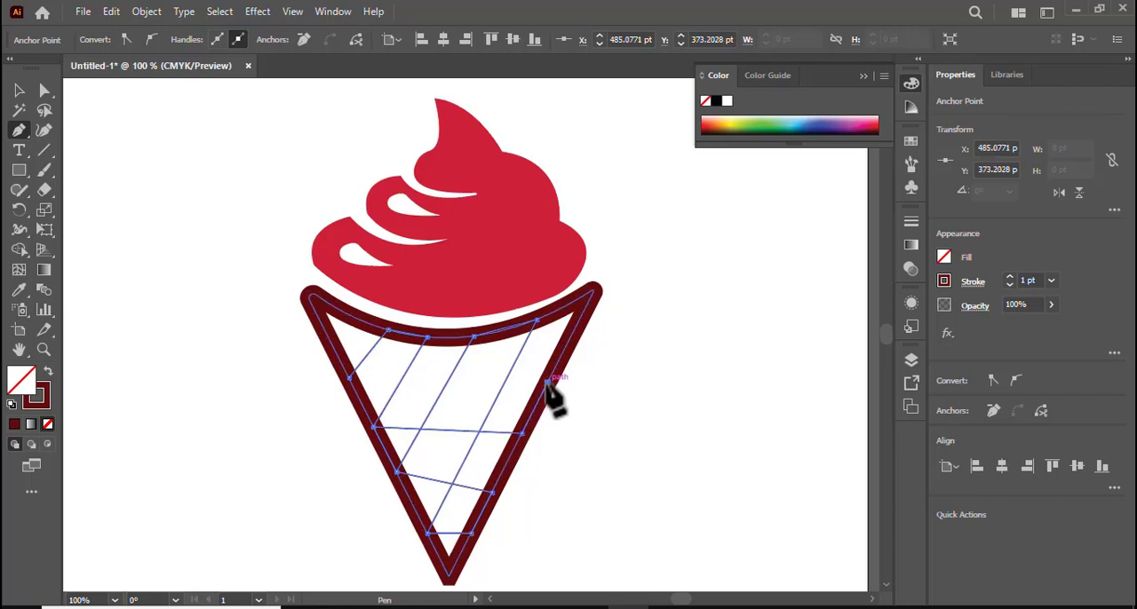
click(349, 378)
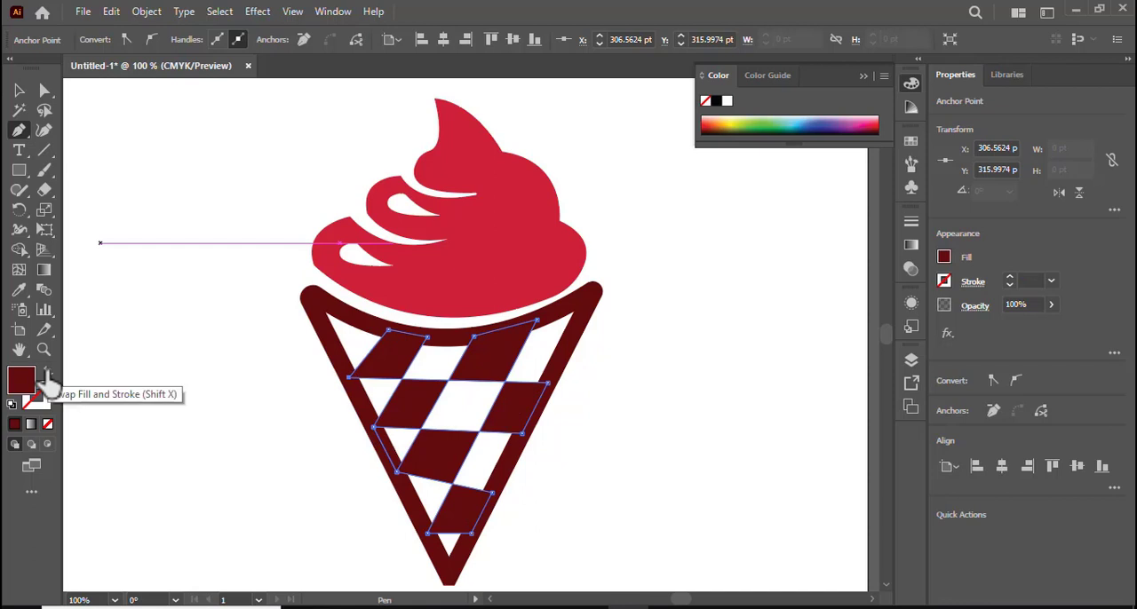
click(19, 90)
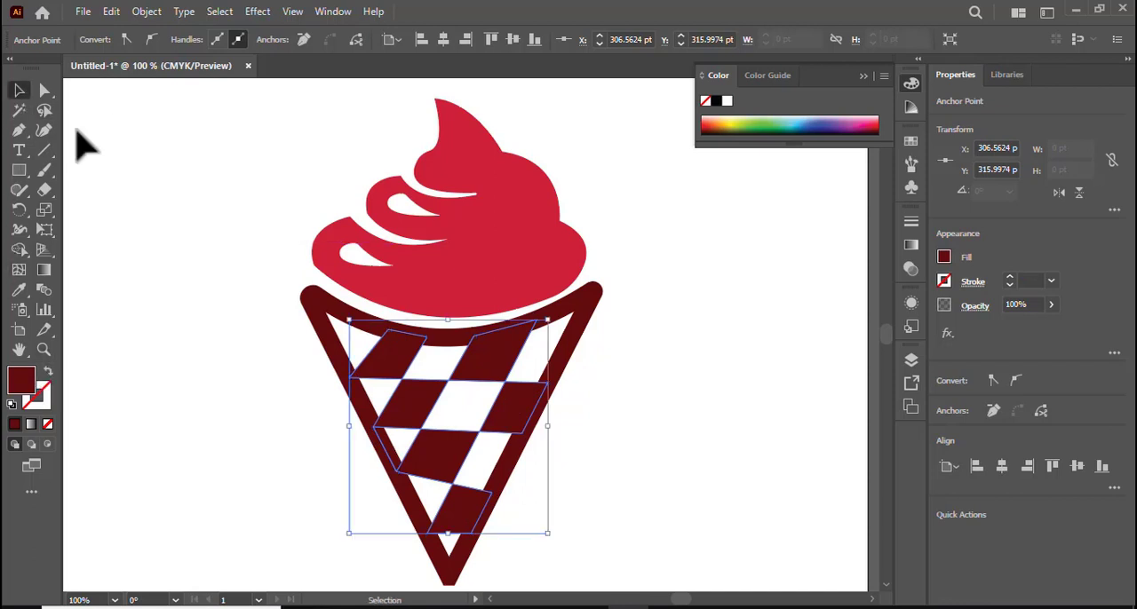
click(169, 191)
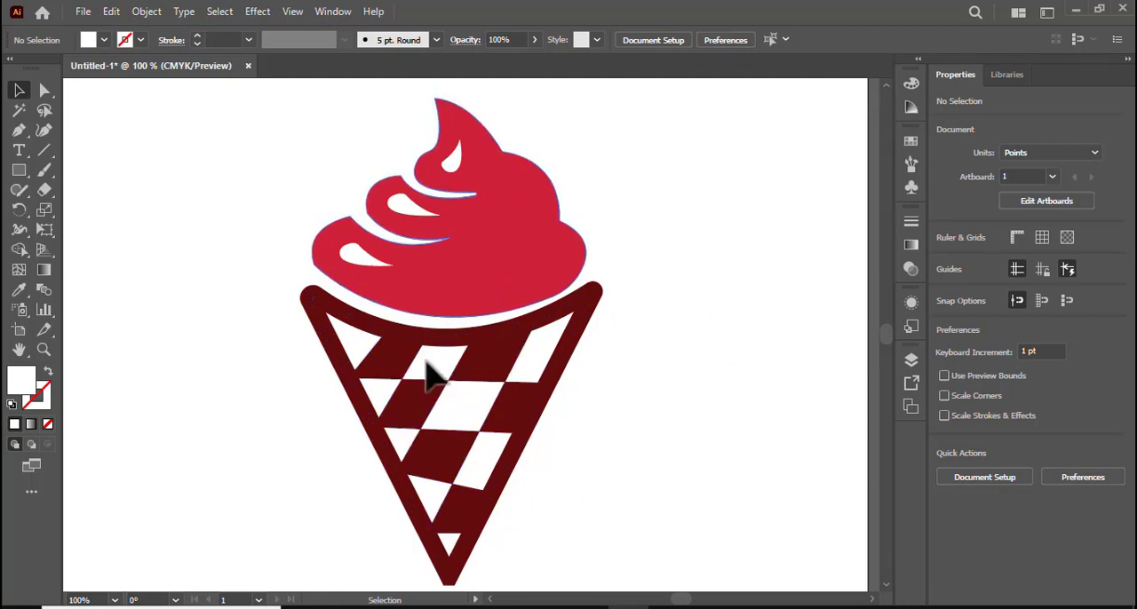
Group the swirl, highlights, cone outline and checkered waffle pattern into one object.
drag(203, 197, 769, 512)
right_click(455, 292)
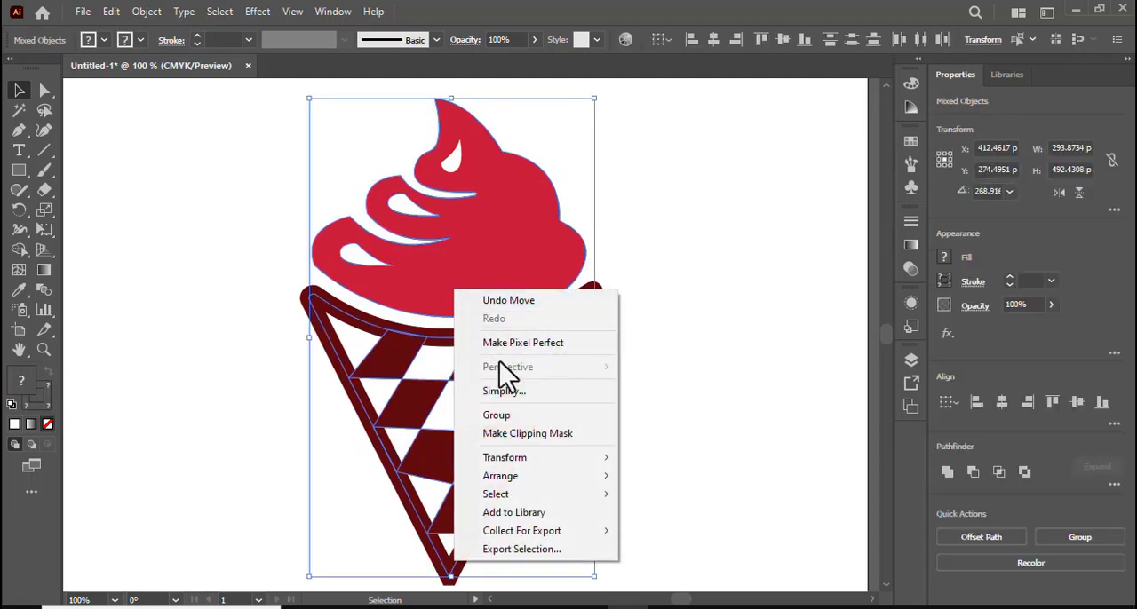
click(526, 417)
click(695, 456)
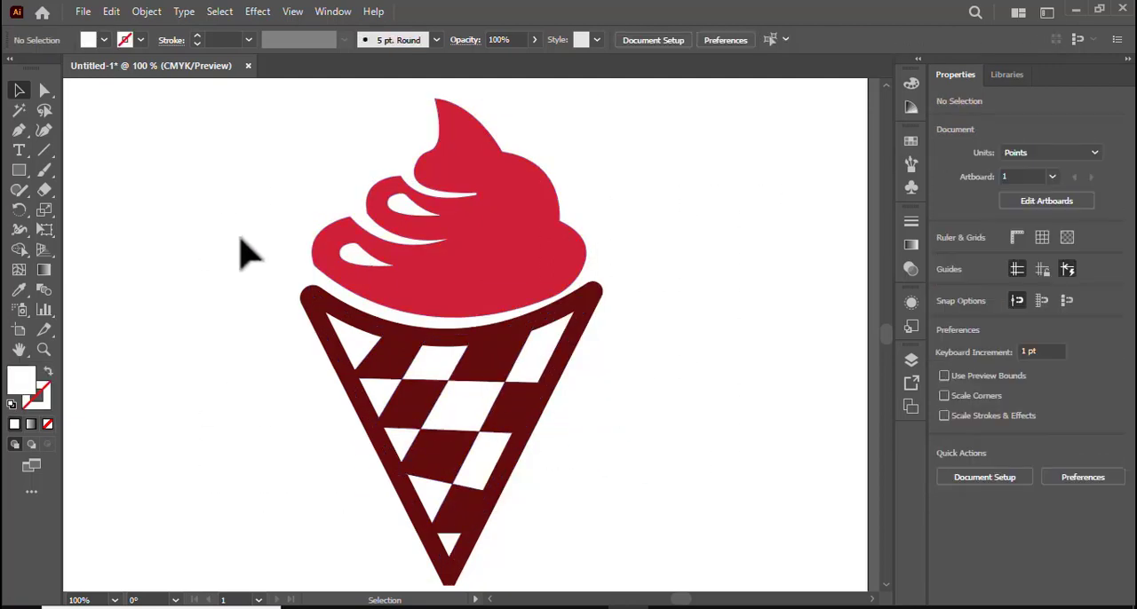
Move the grouped ice cream icon slightly up and to the right on the artboard.
drag(241, 249, 642, 414)
mouse_move(508, 376)
mouse_down()
mouse_move(509, 348)
mouse_move(511, 368)
mouse_up()
click(809, 417)
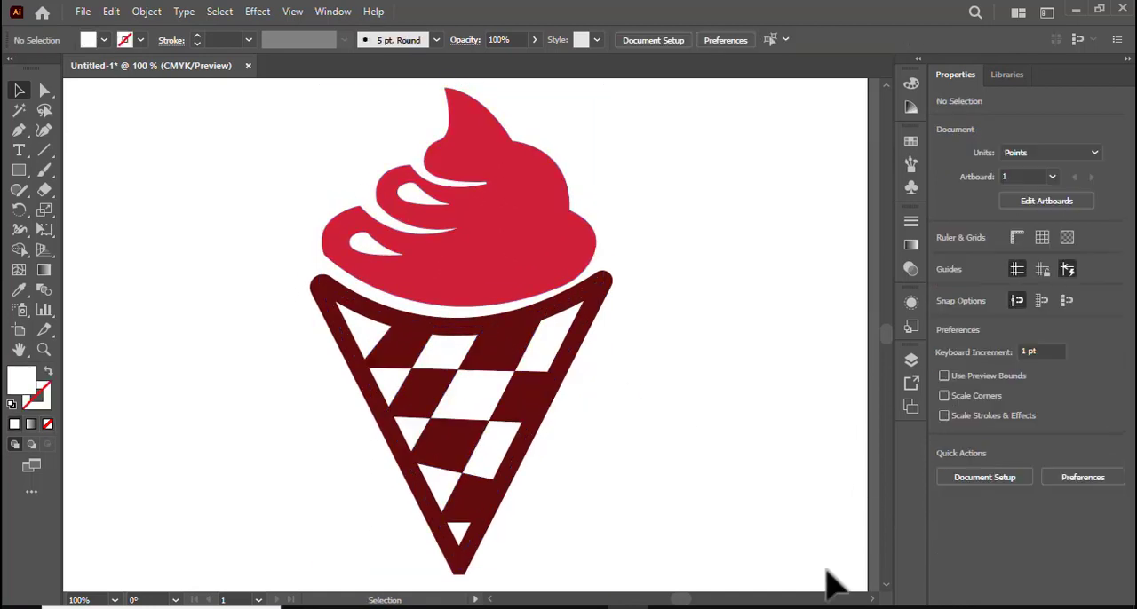